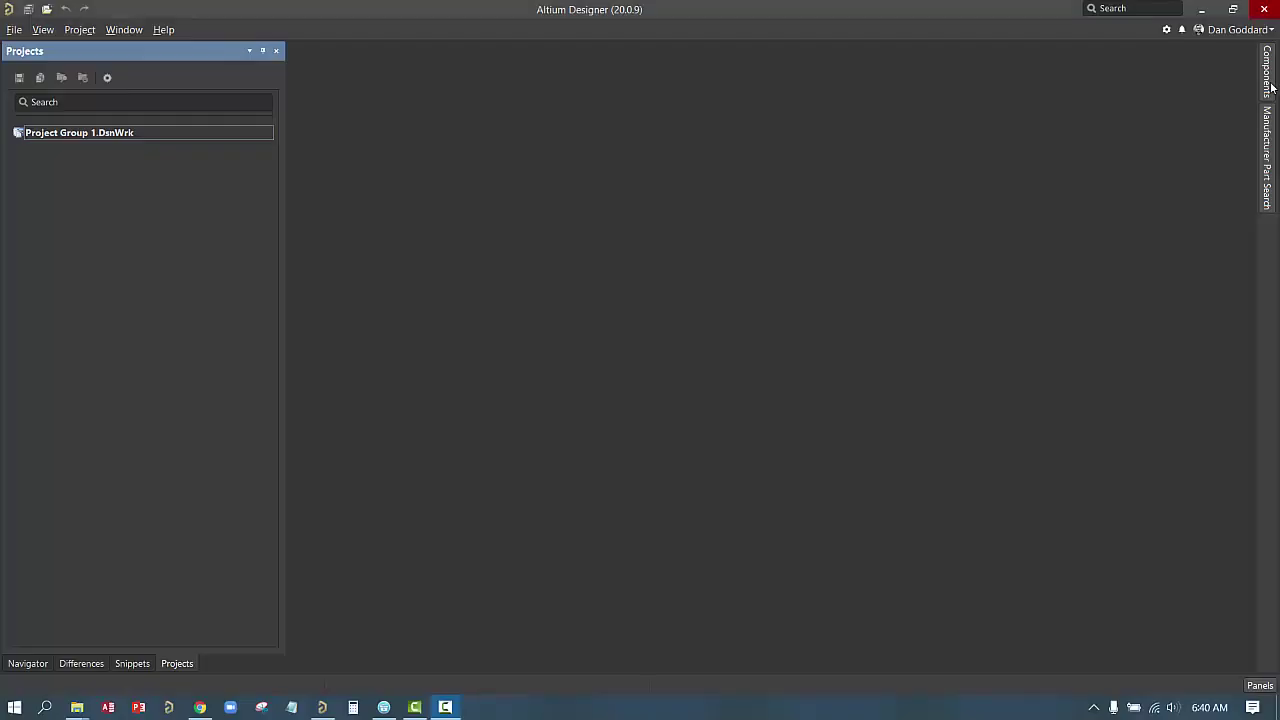
Show the component library and look over its category tree, including the integrated circuit subcategories
click(1267, 86)
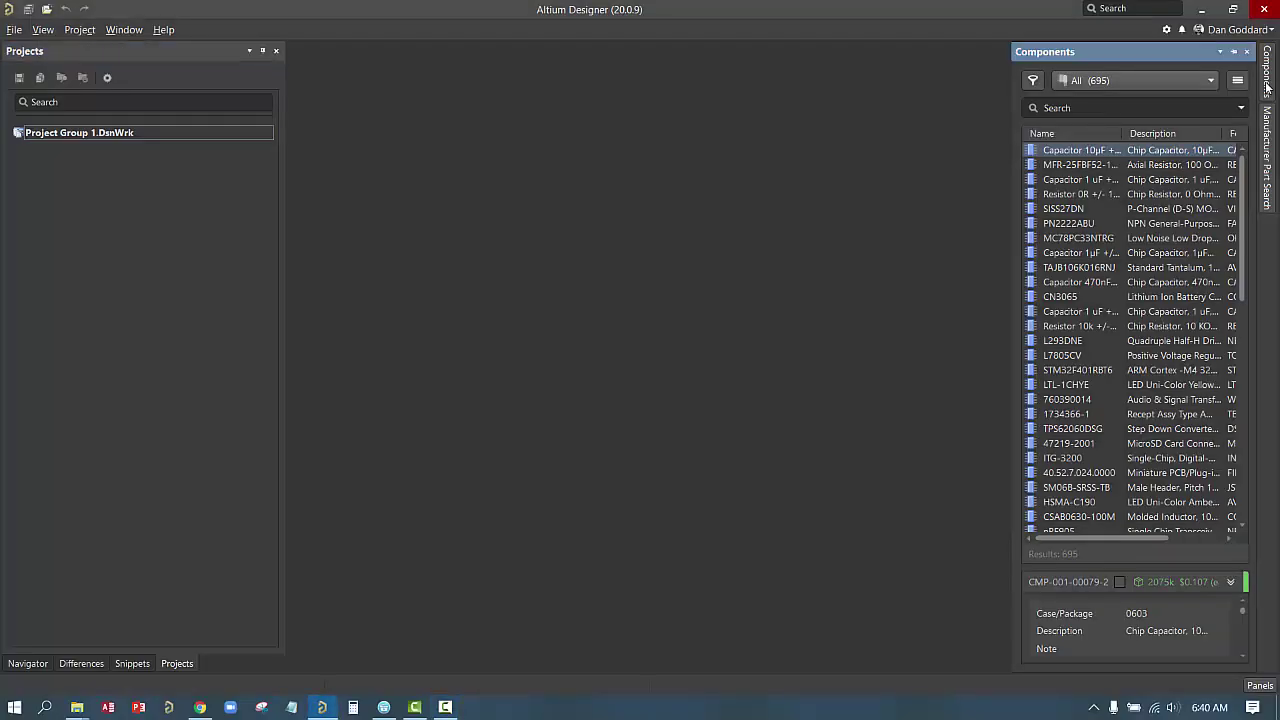
click(1128, 81)
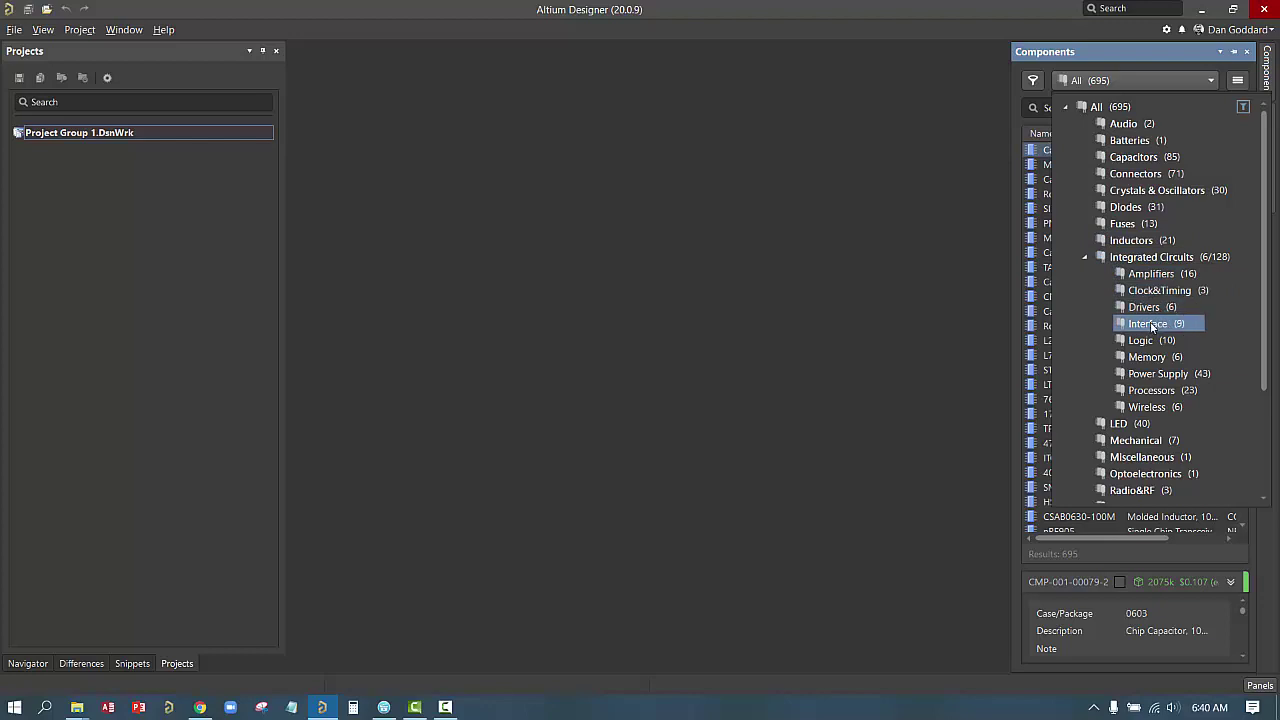
click(1144, 80)
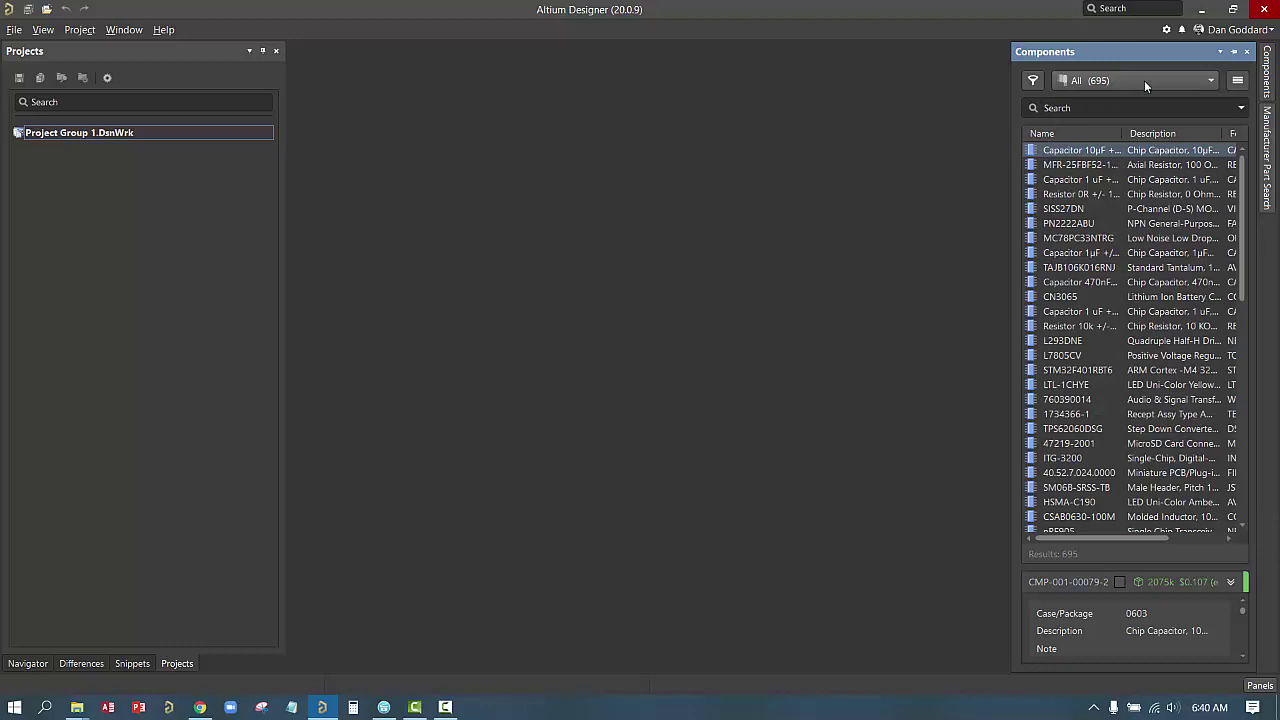
Examine the component types list in the Data Management preferences, checking the template and folder assigned to each type
click(1165, 31)
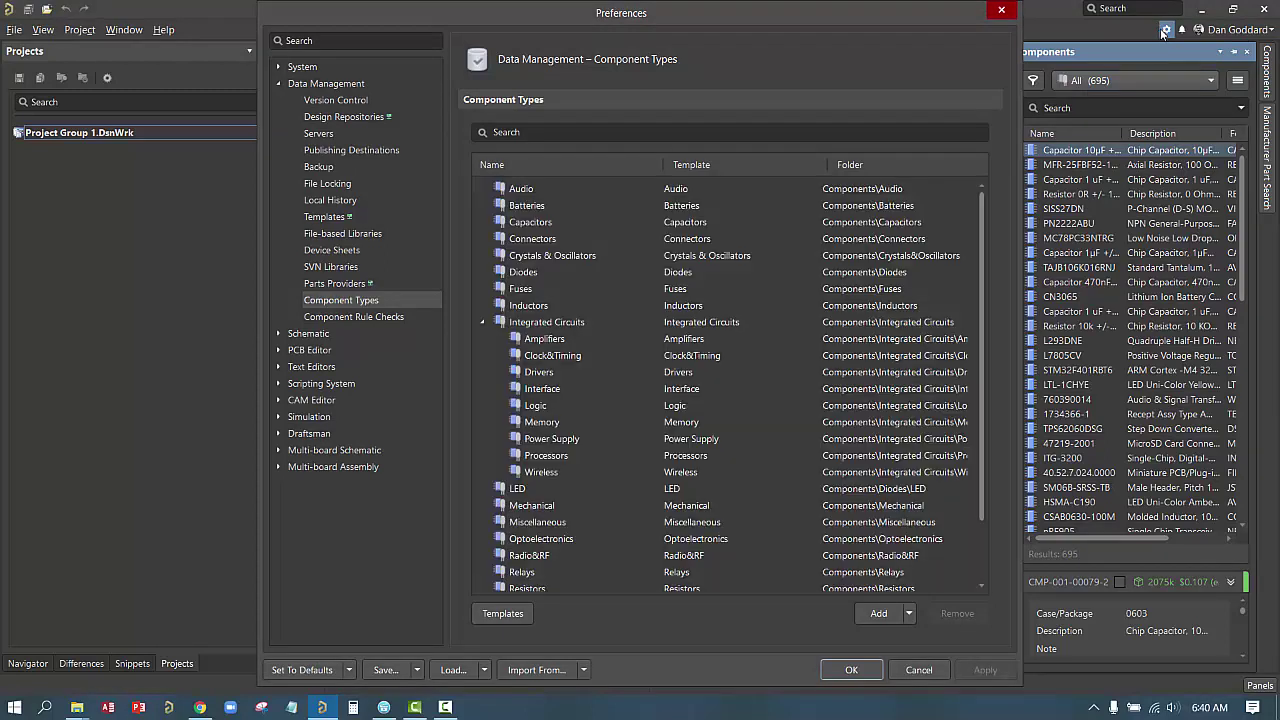
click(328, 86)
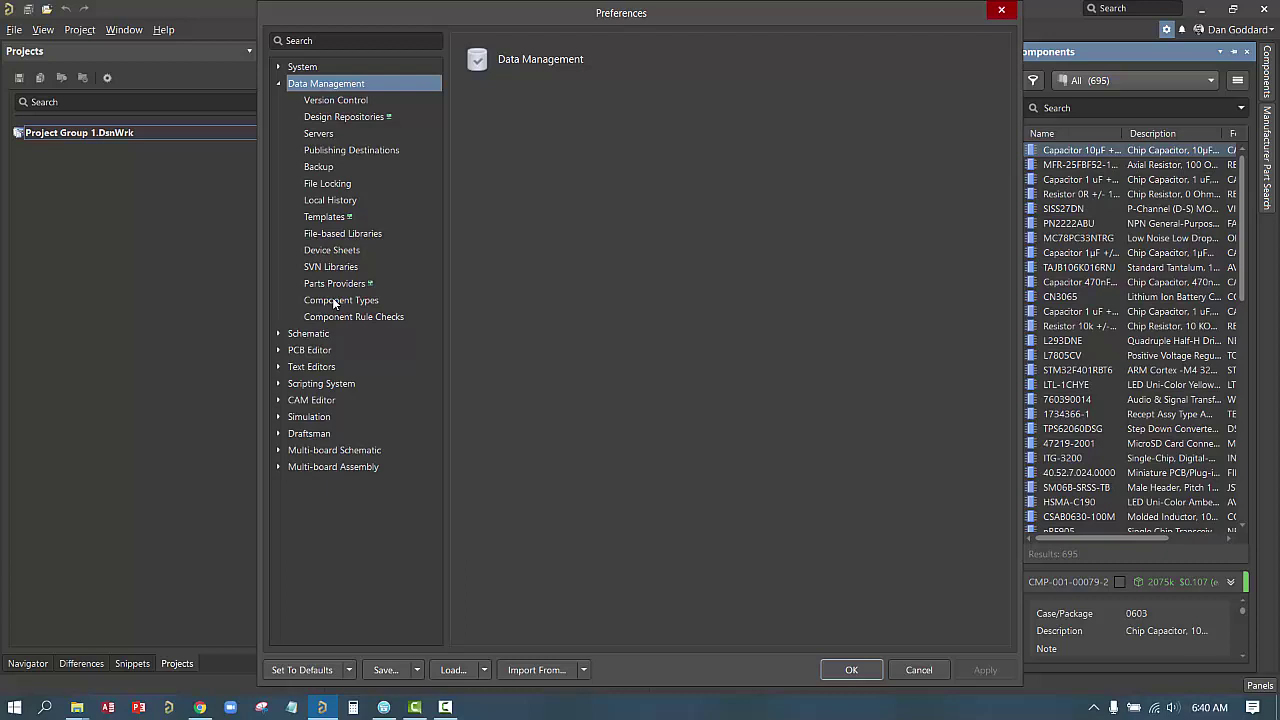
click(338, 300)
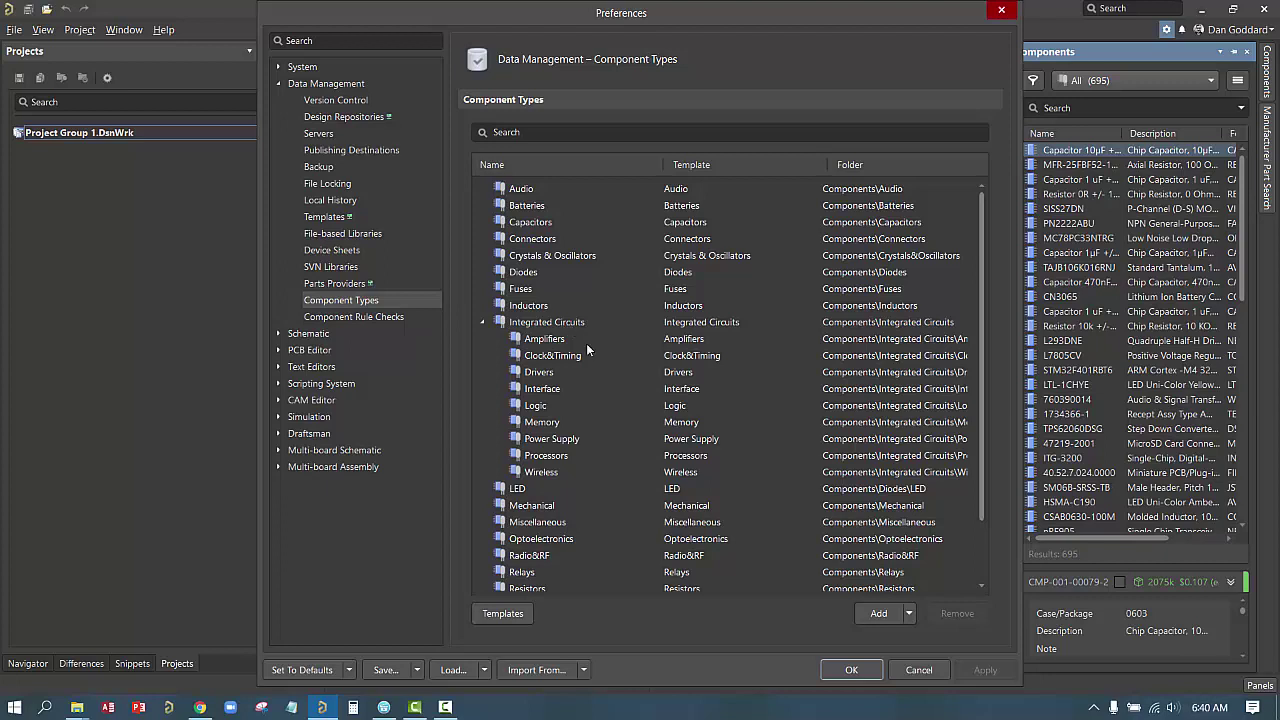
click(542, 190)
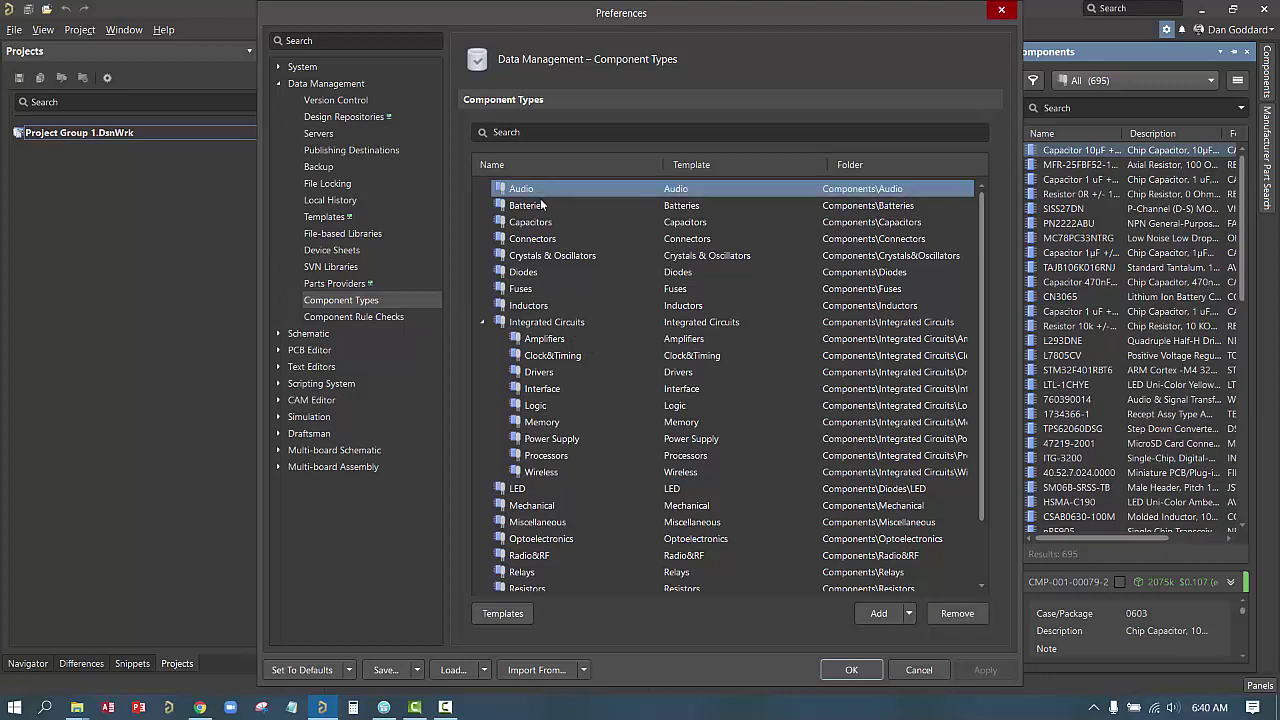
click(545, 210)
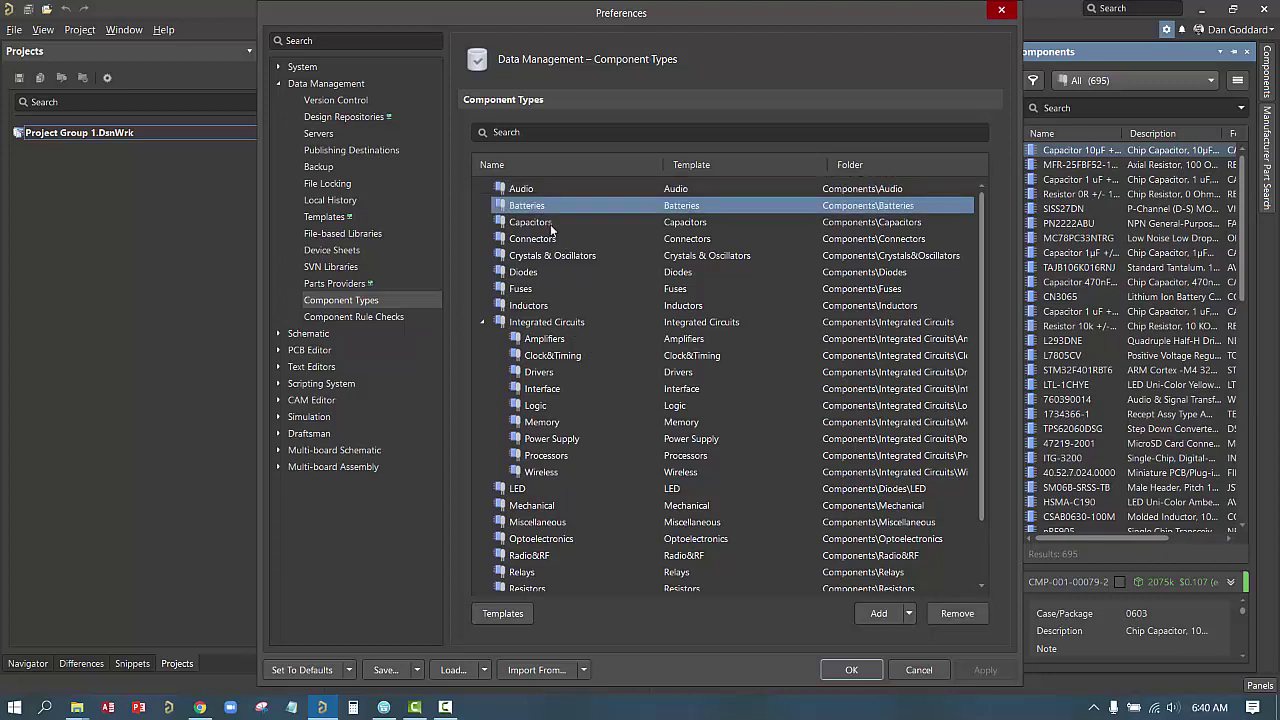
click(550, 226)
click(549, 240)
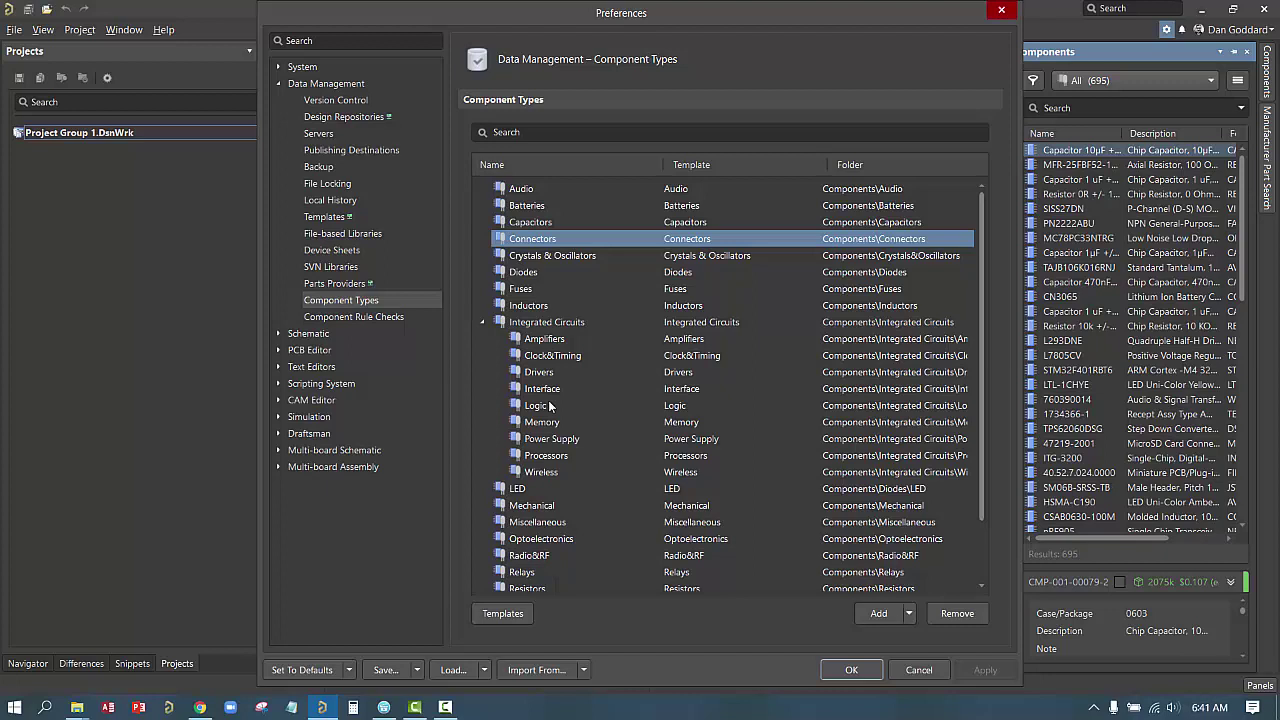
mouse_move(540, 308)
mouse_down()
mouse_move(565, 410)
mouse_move(556, 308)
mouse_up()
Check the options for adding a component type and the template-to-type assignments, leaving the preferences without saving
click(908, 614)
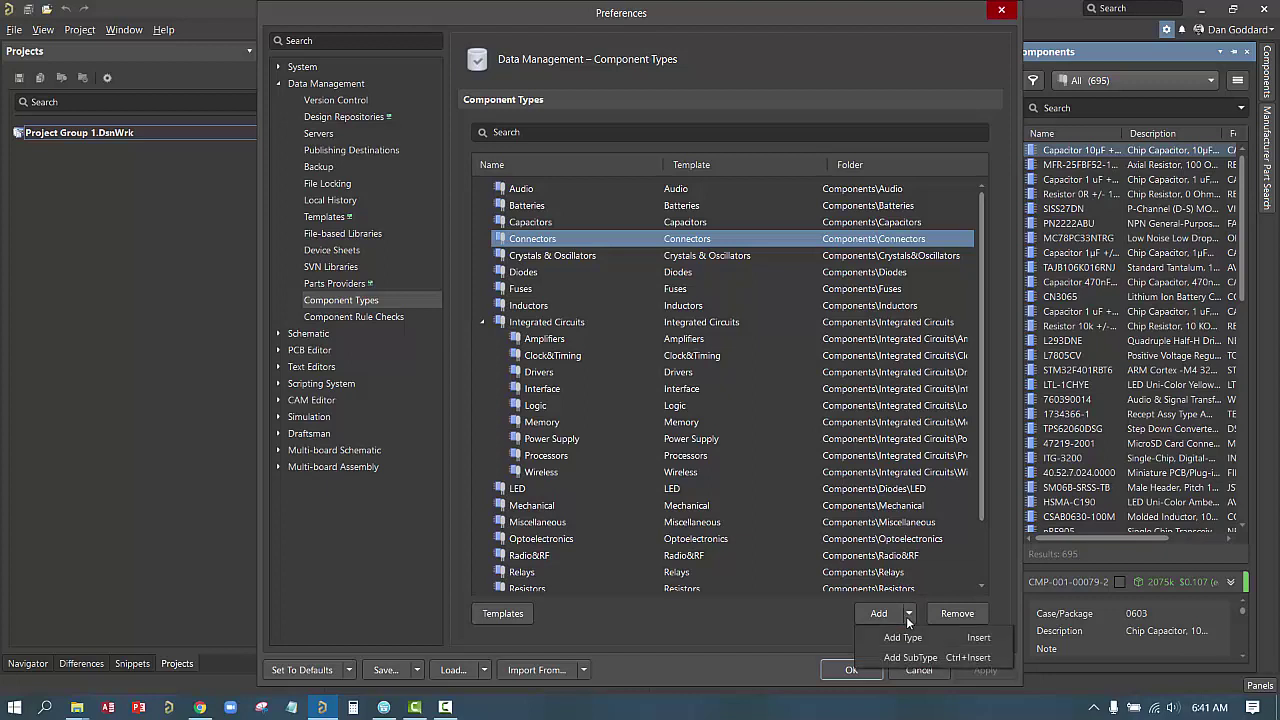
click(908, 614)
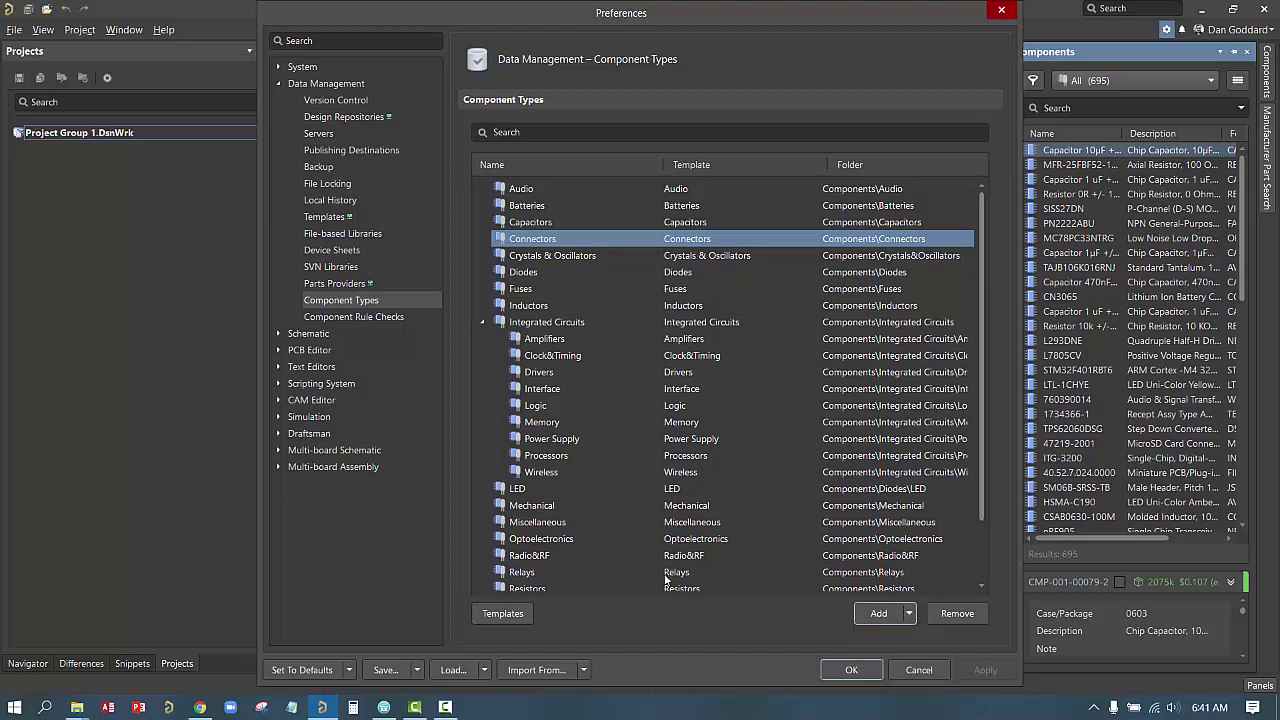
click(503, 614)
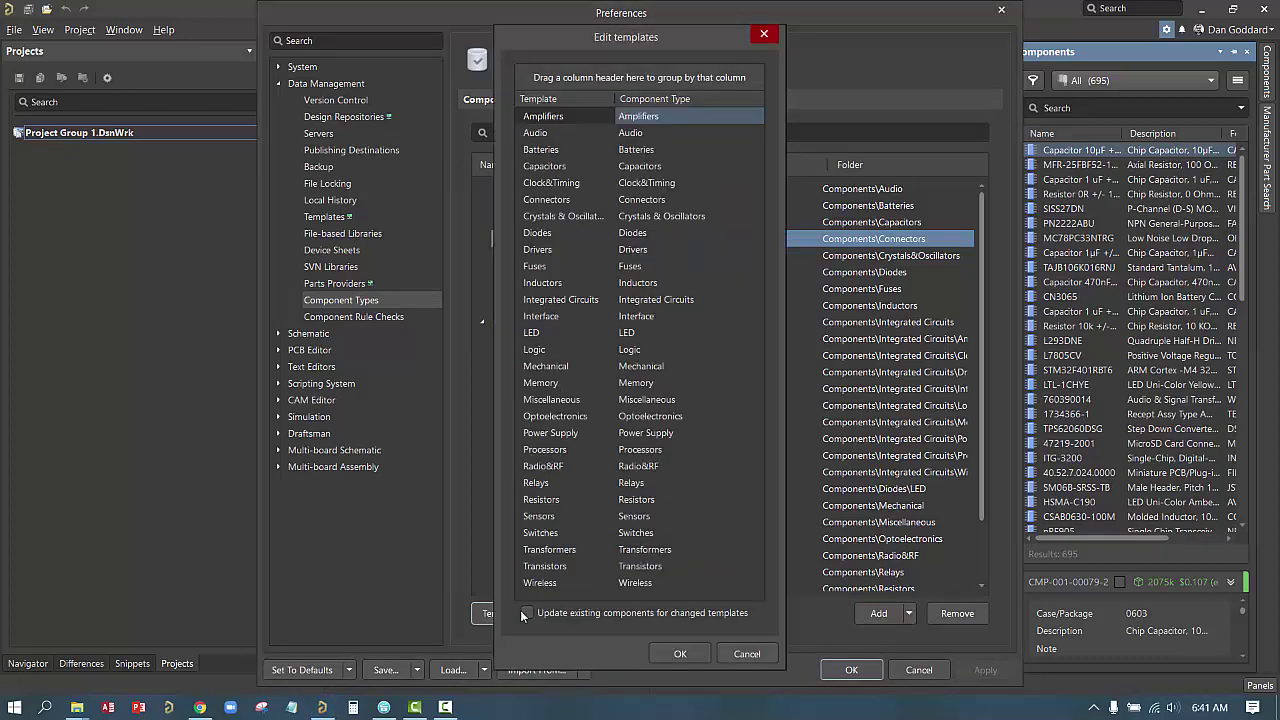
click(748, 654)
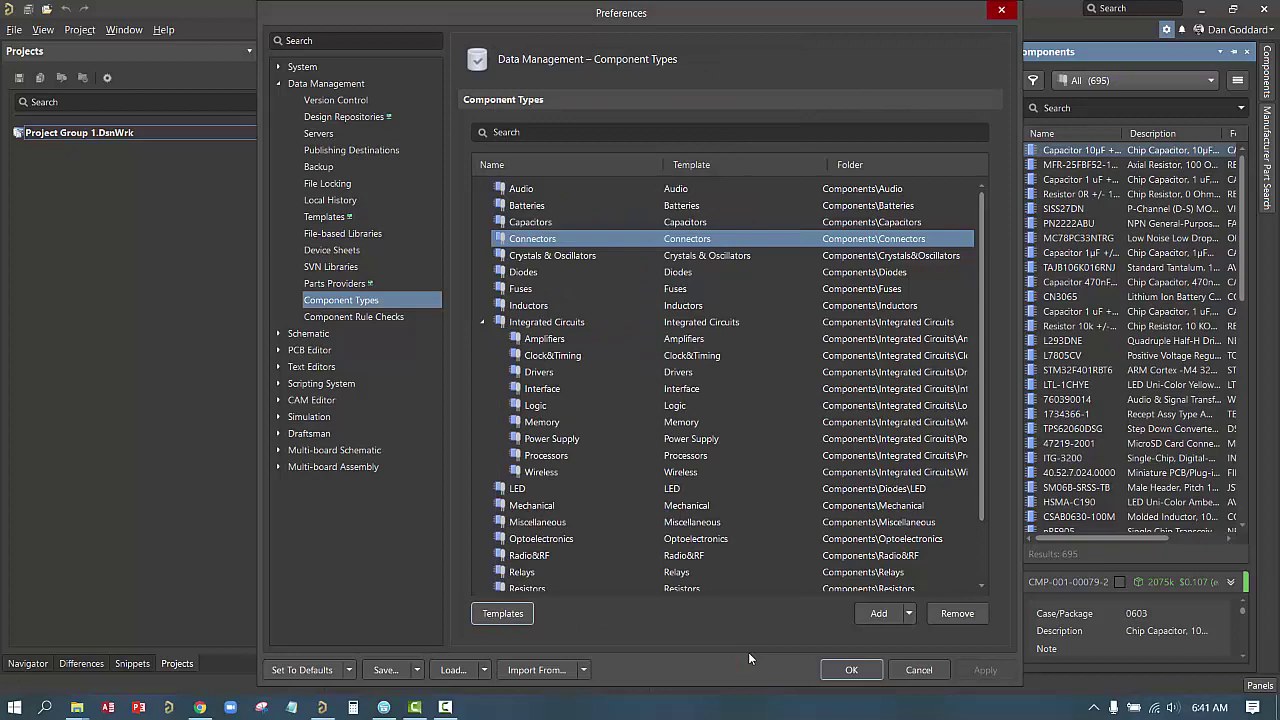
click(916, 669)
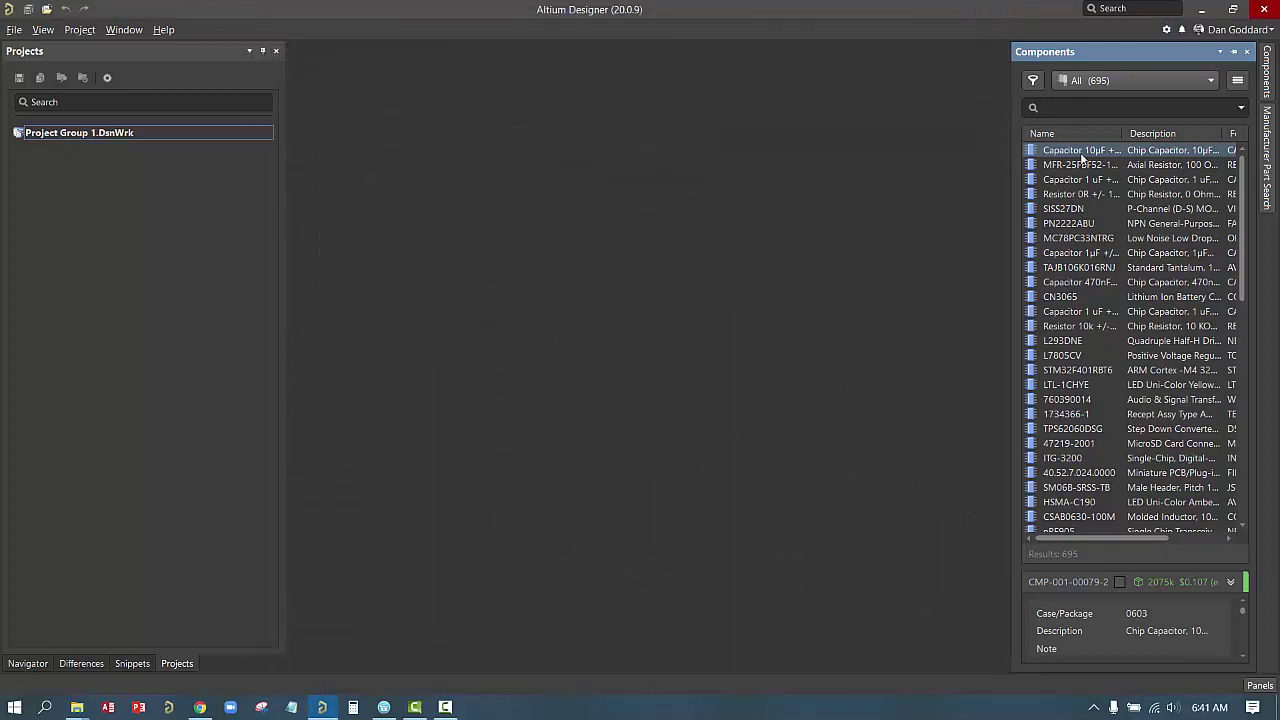
Open the Capacitor 10µF +/-20% 25V 0805 component for editing and expand its advanced settings
right_click(1070, 150)
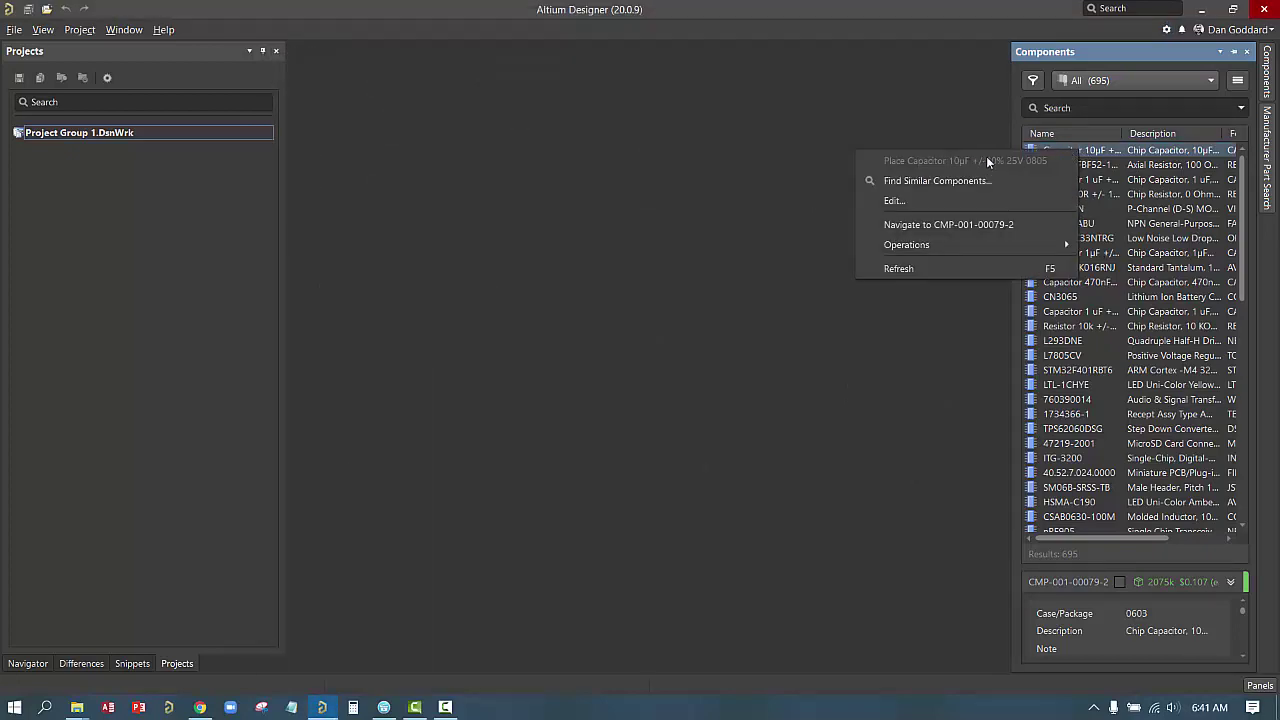
click(893, 201)
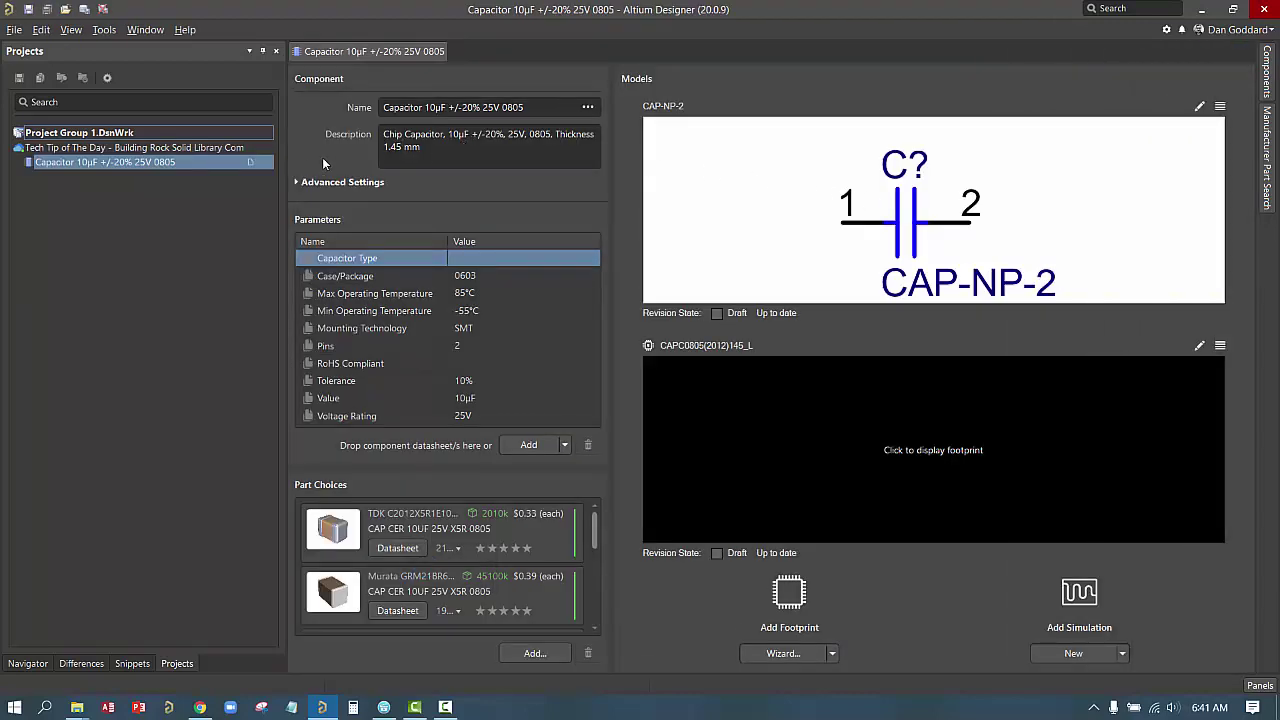
click(297, 184)
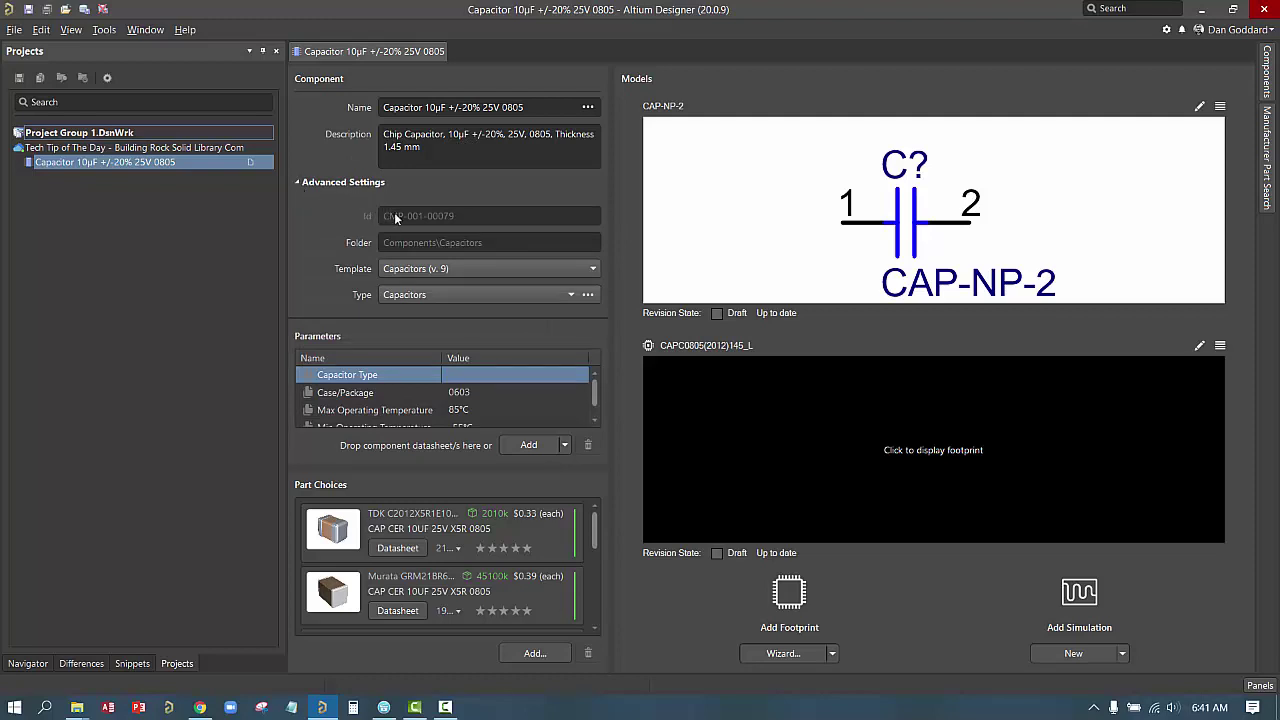
Review the capacitor's folder path and the choices available for its template and component type
click(477, 244)
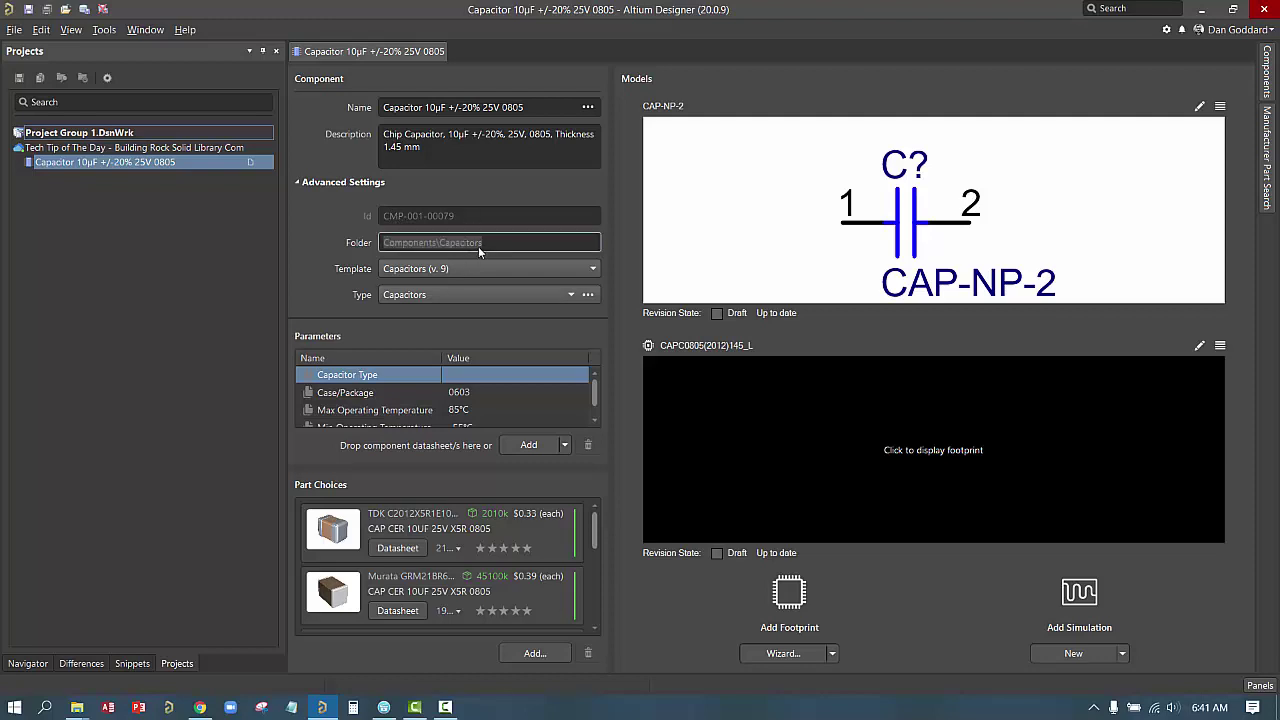
click(546, 270)
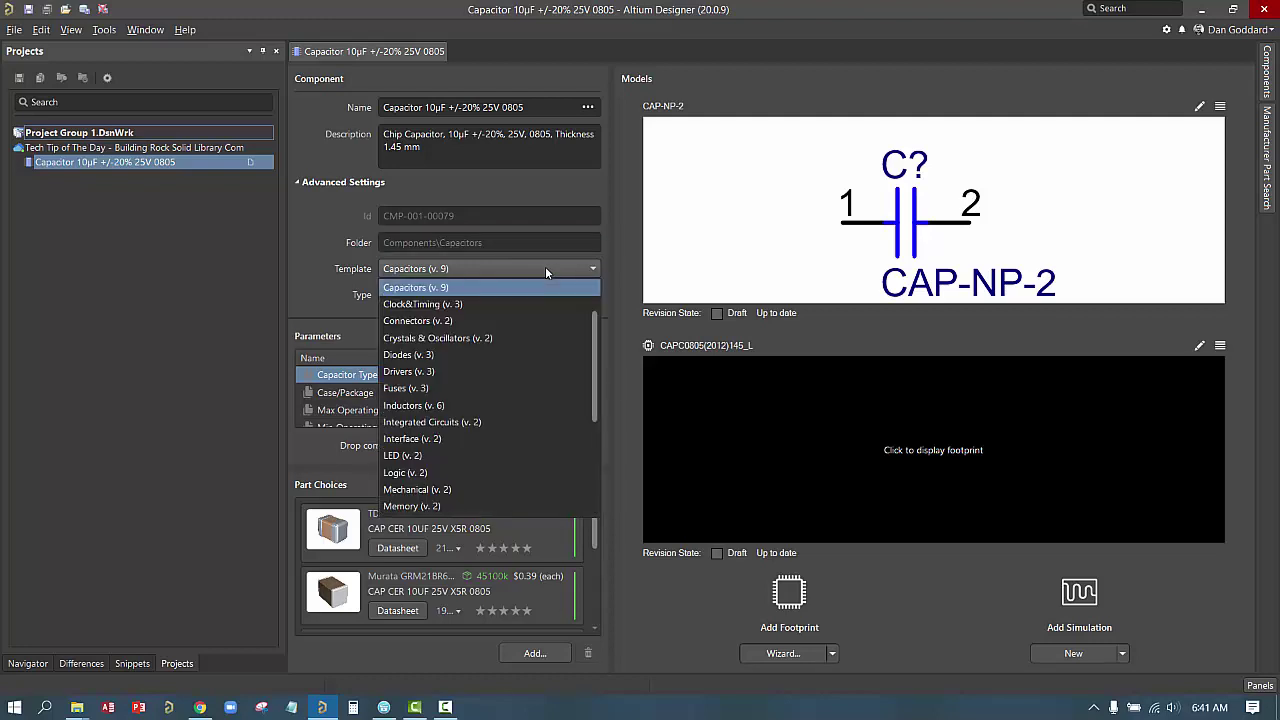
click(545, 268)
click(553, 291)
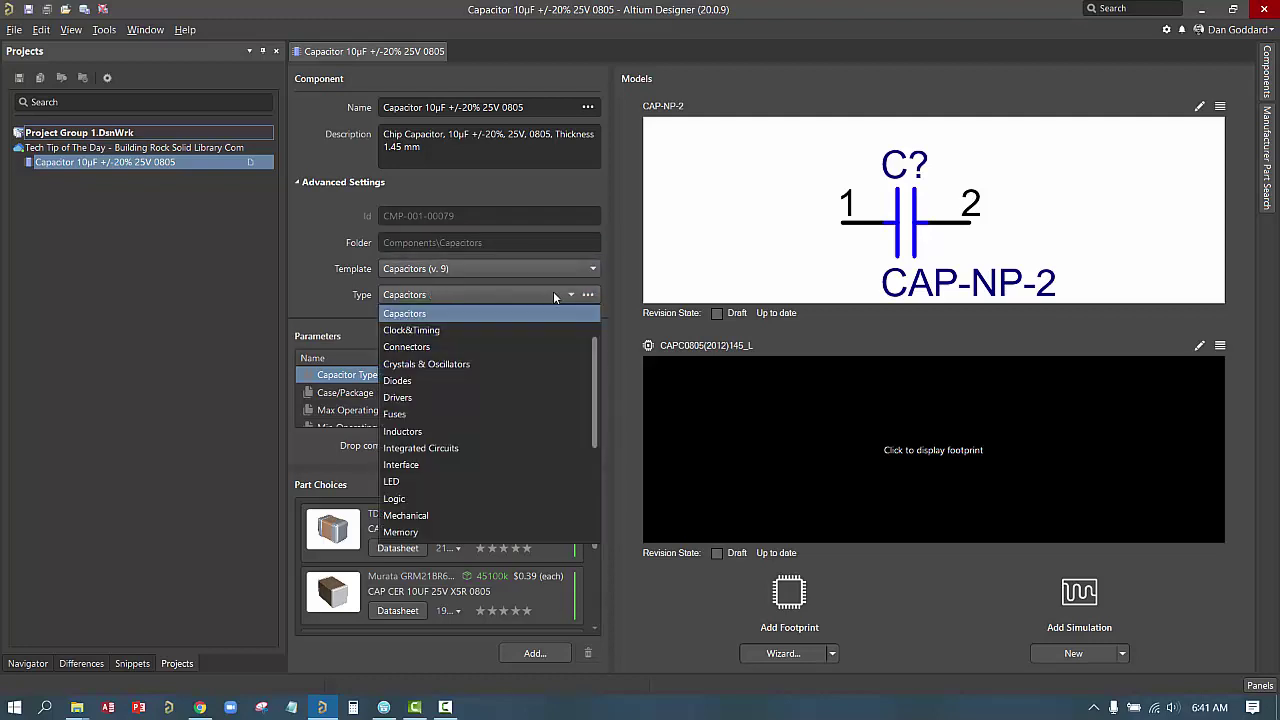
click(553, 291)
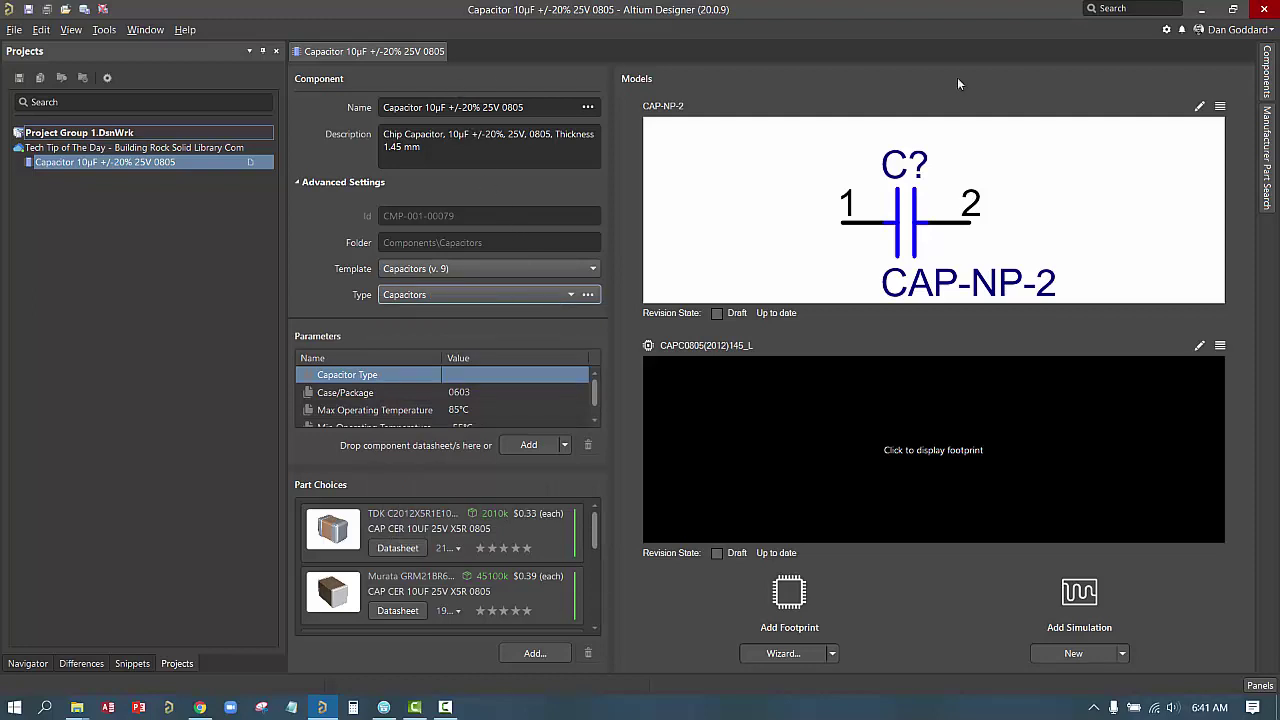
Look at the types offered when changing the component type of the Capacitor 10µF +/-20% 25V 0805 from the library list, and dismiss the chooser
click(1267, 70)
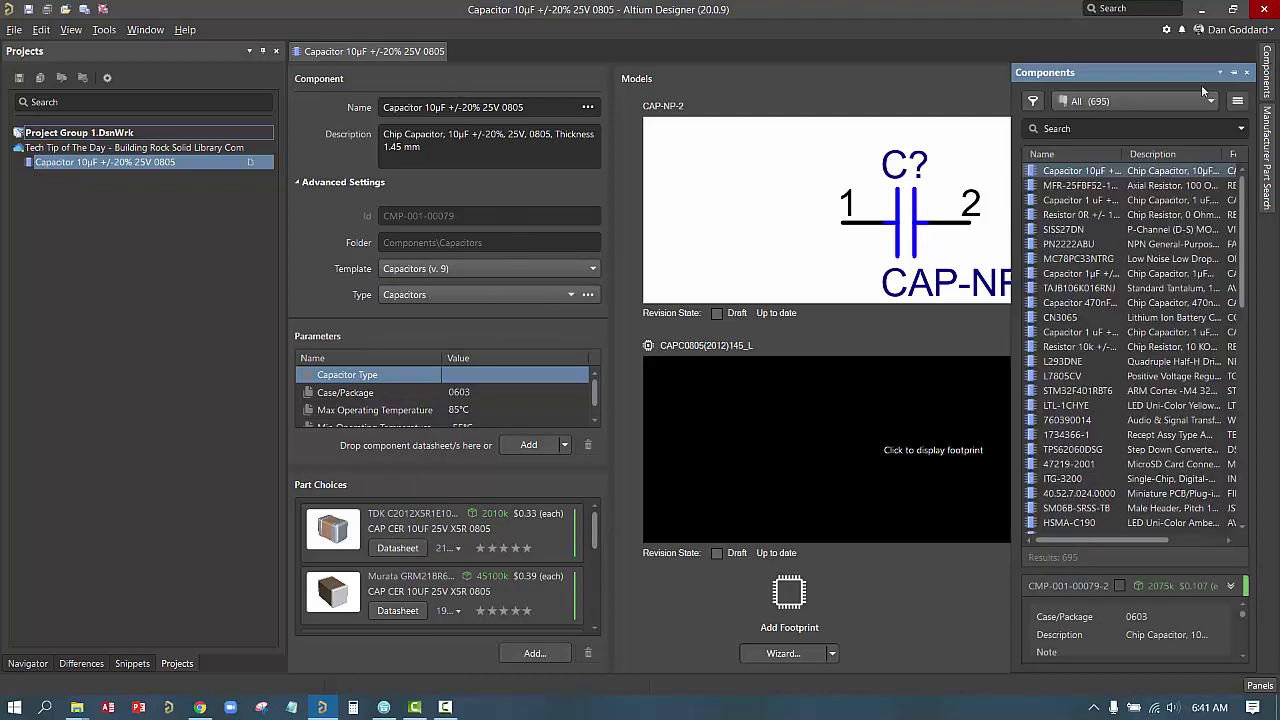
right_click(1093, 170)
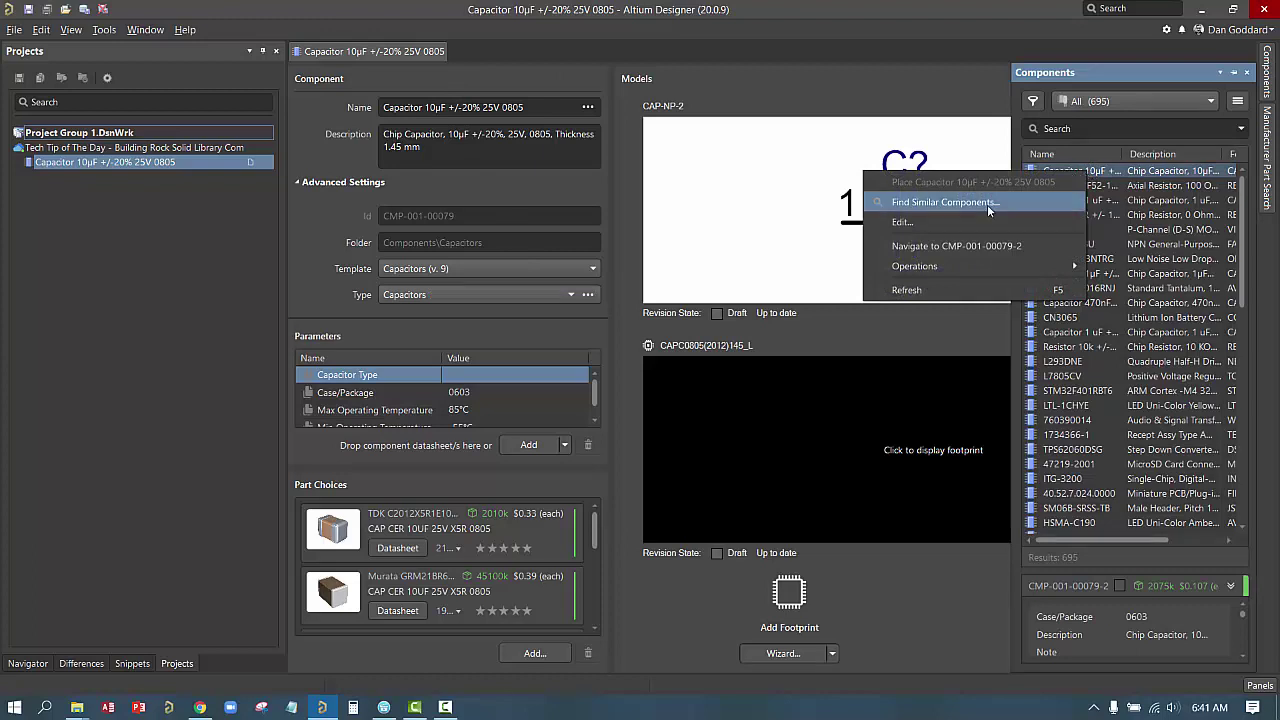
mouse_move(954, 268)
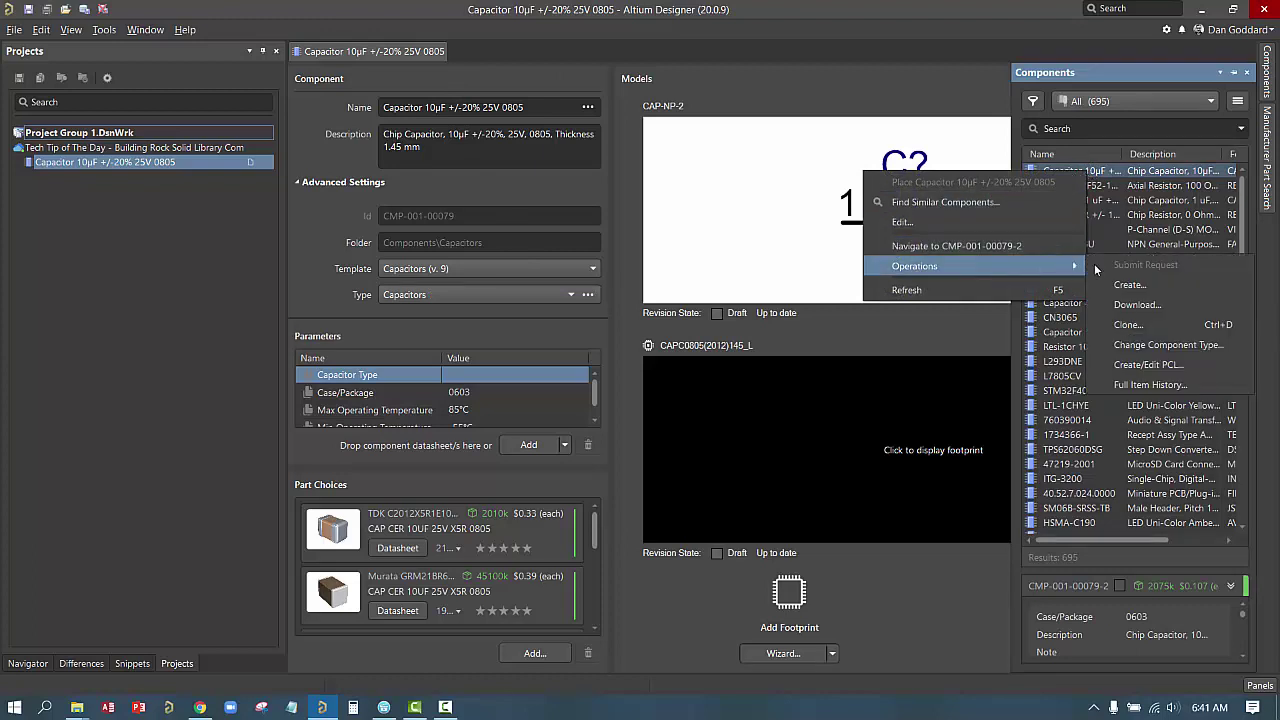
click(1165, 347)
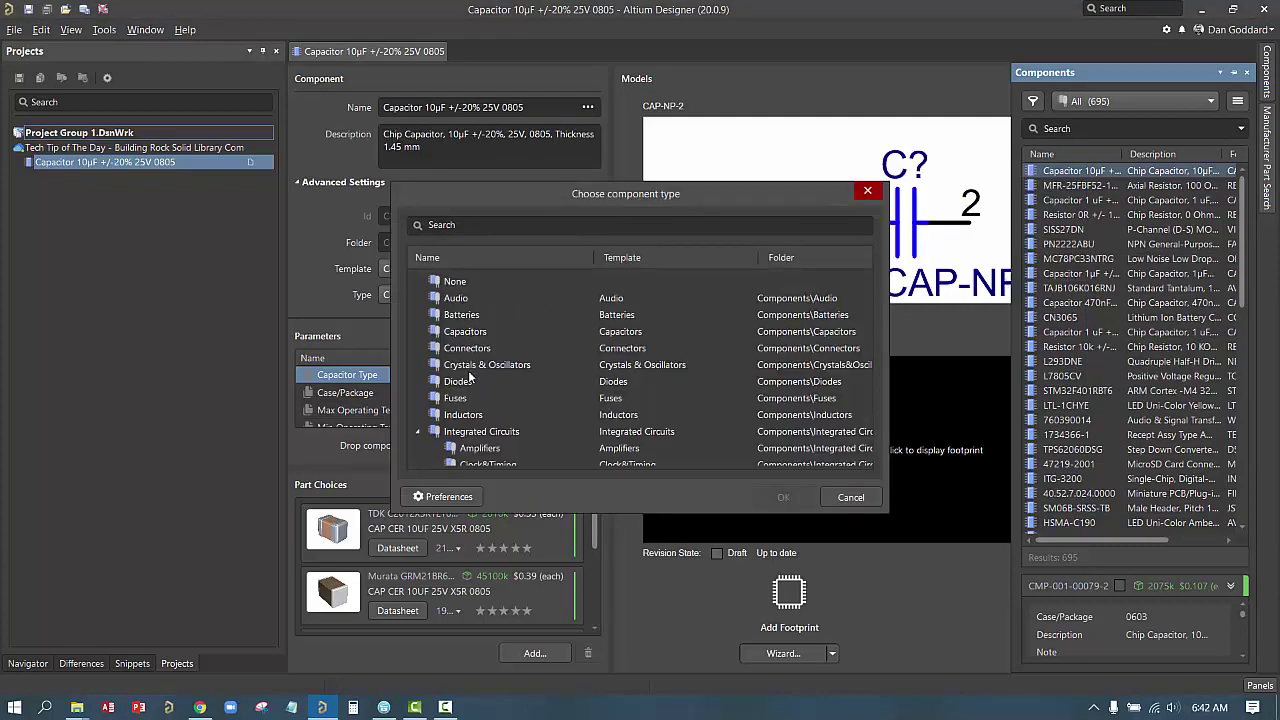
click(868, 192)
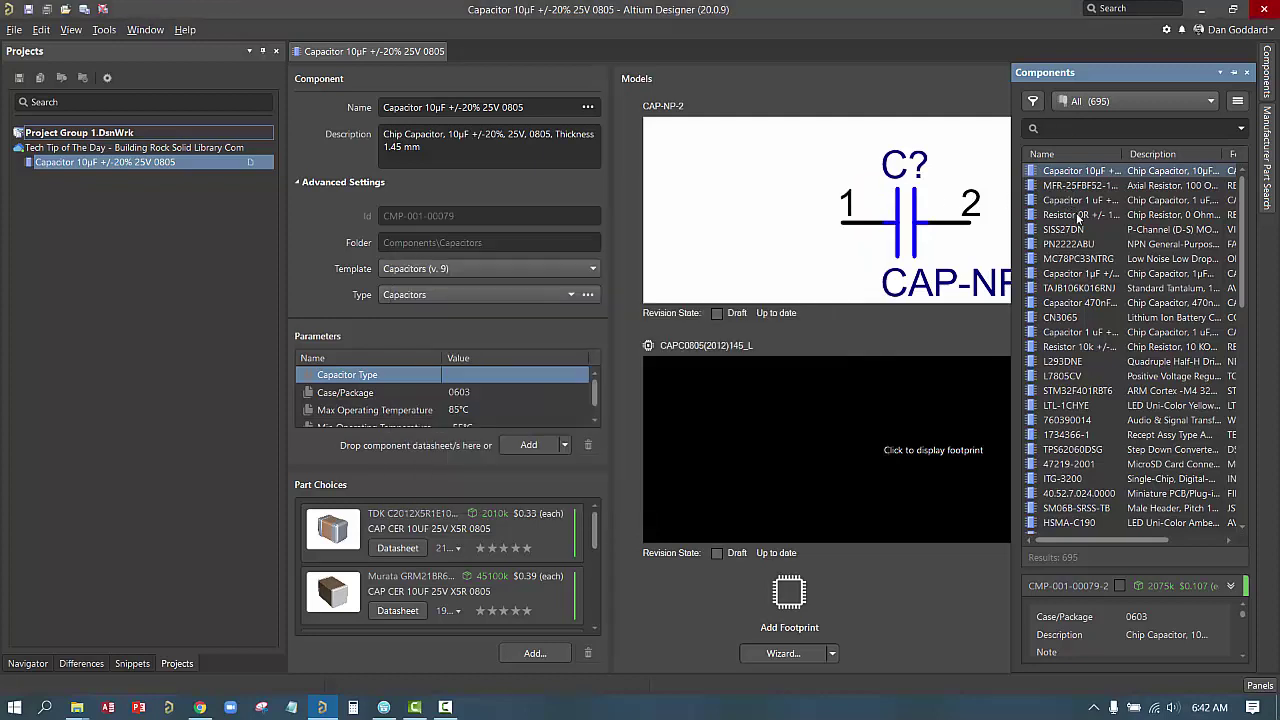
Select the first four library components together, bring up the component type change for all of them, and cancel it
shift+click(1076, 213)
right_click(1076, 215)
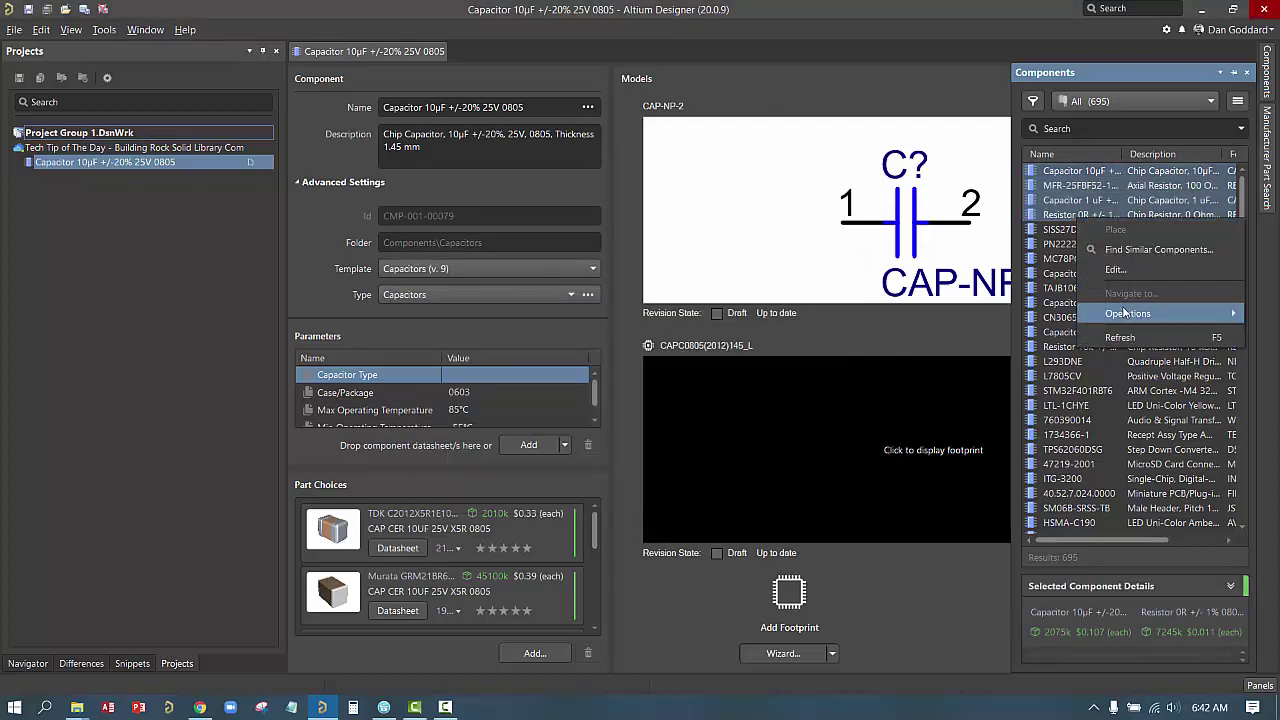
mouse_move(1128, 314)
click(999, 393)
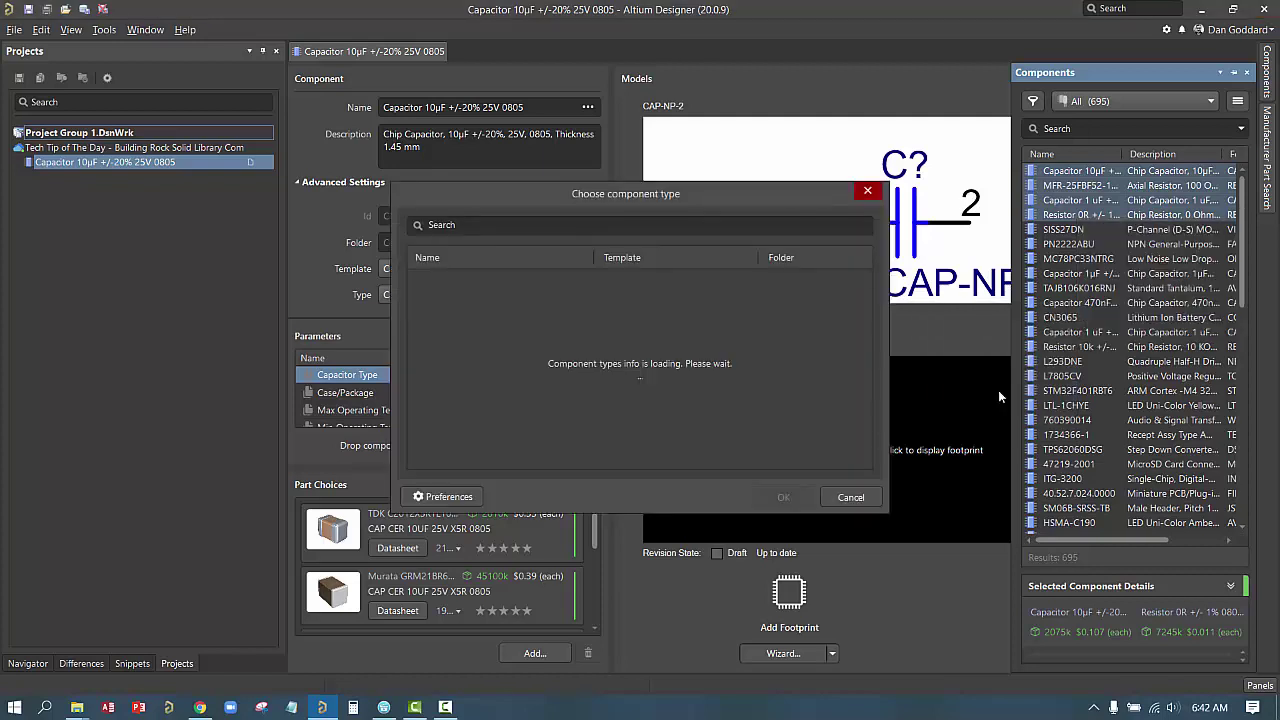
click(848, 497)
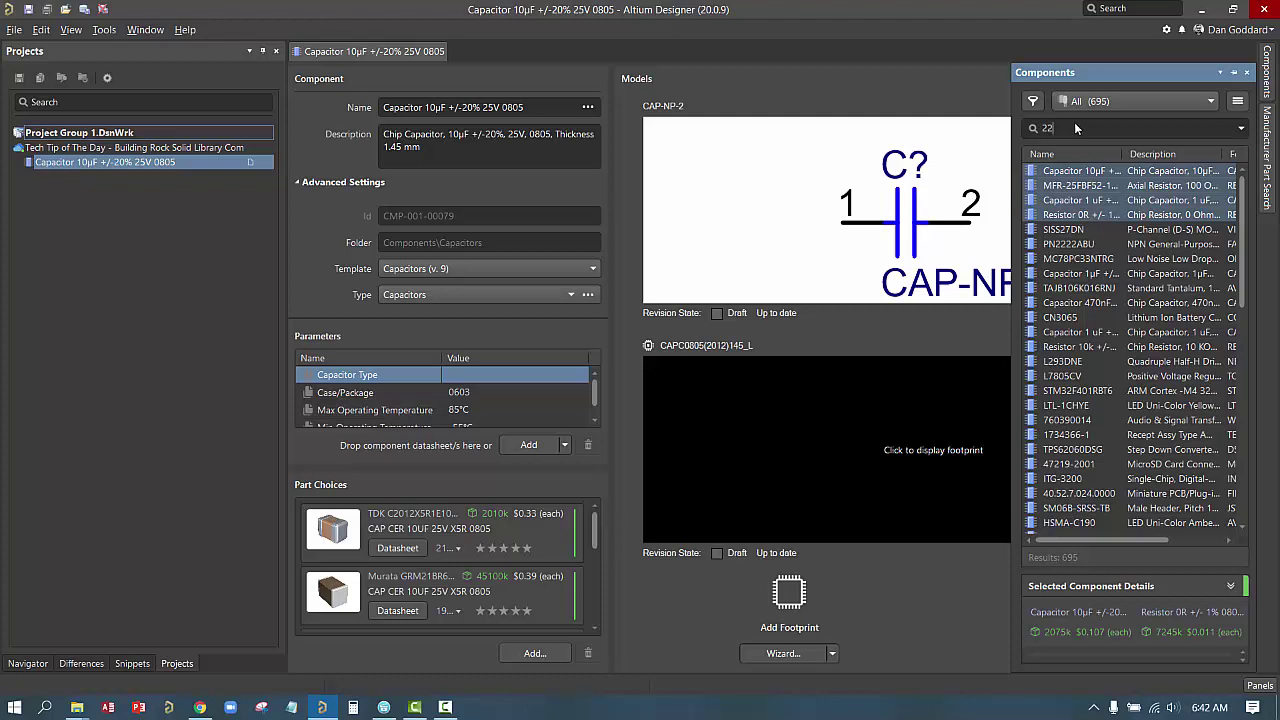
Search the component library for 22u
text(u)
key(Return)
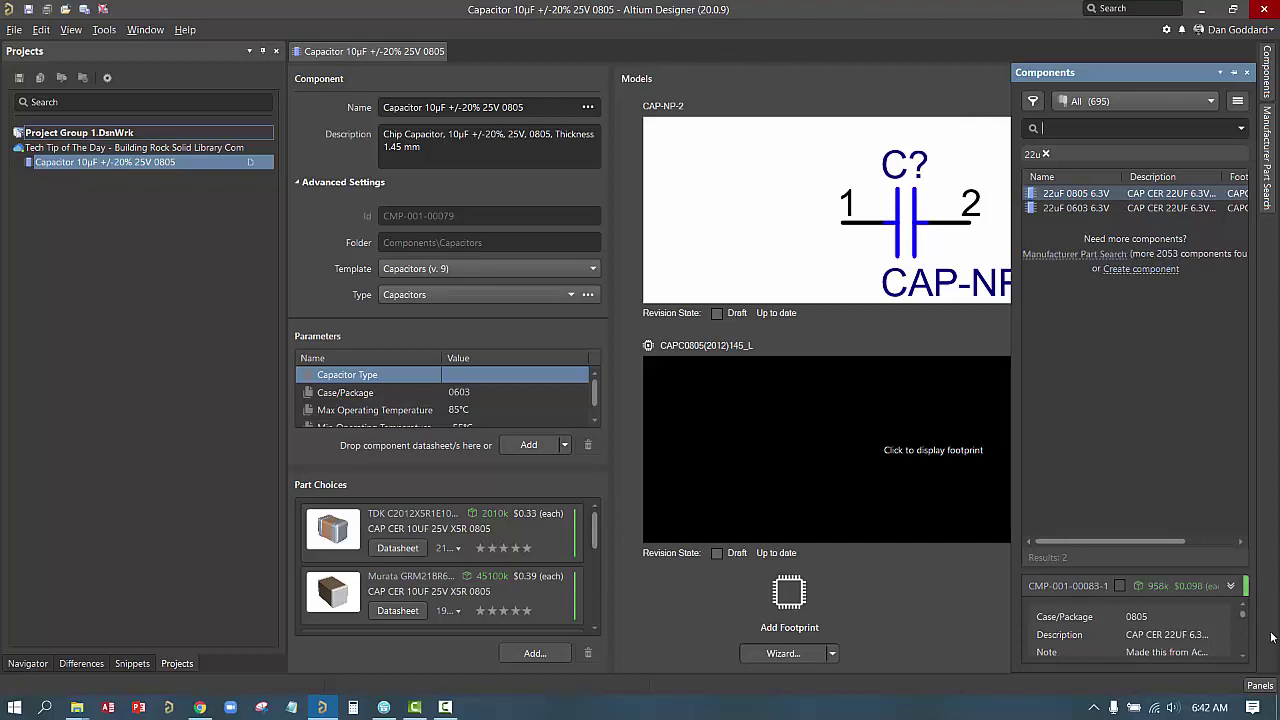
Open the server Explorer and browse the Audio, Batteries, Capacitors and Connectors folders under Components
click(1263, 686)
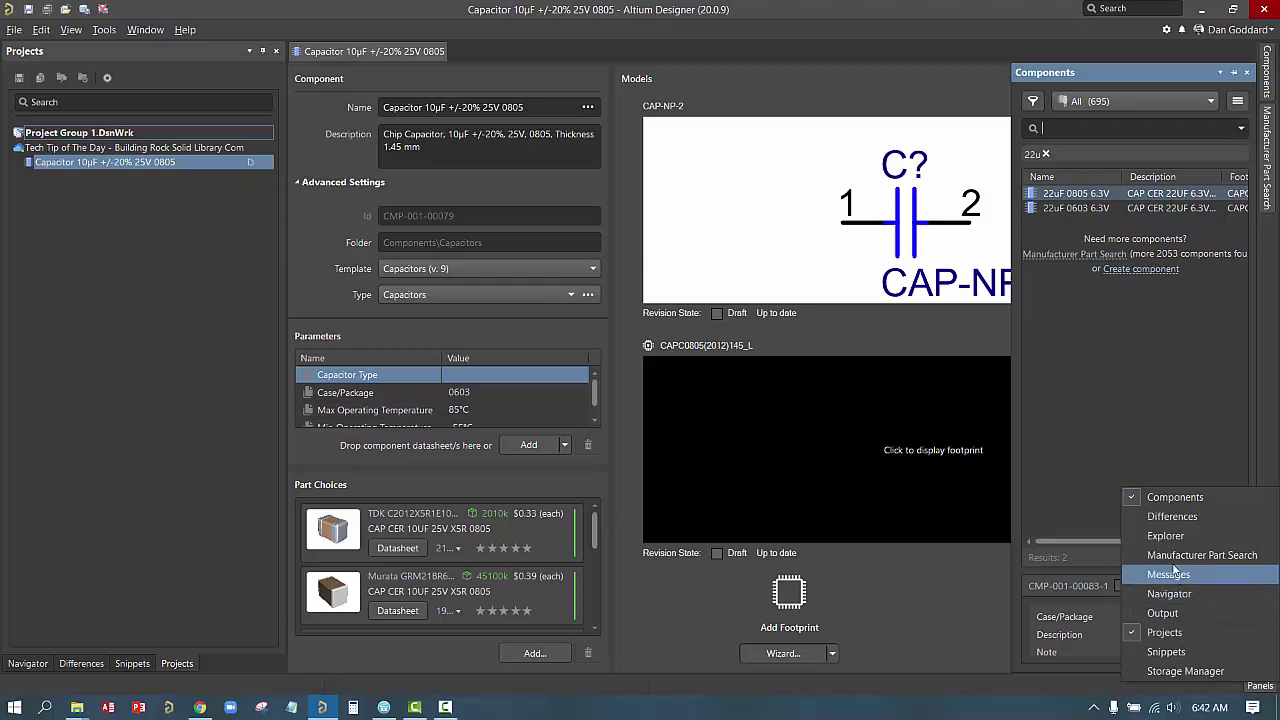
click(1166, 536)
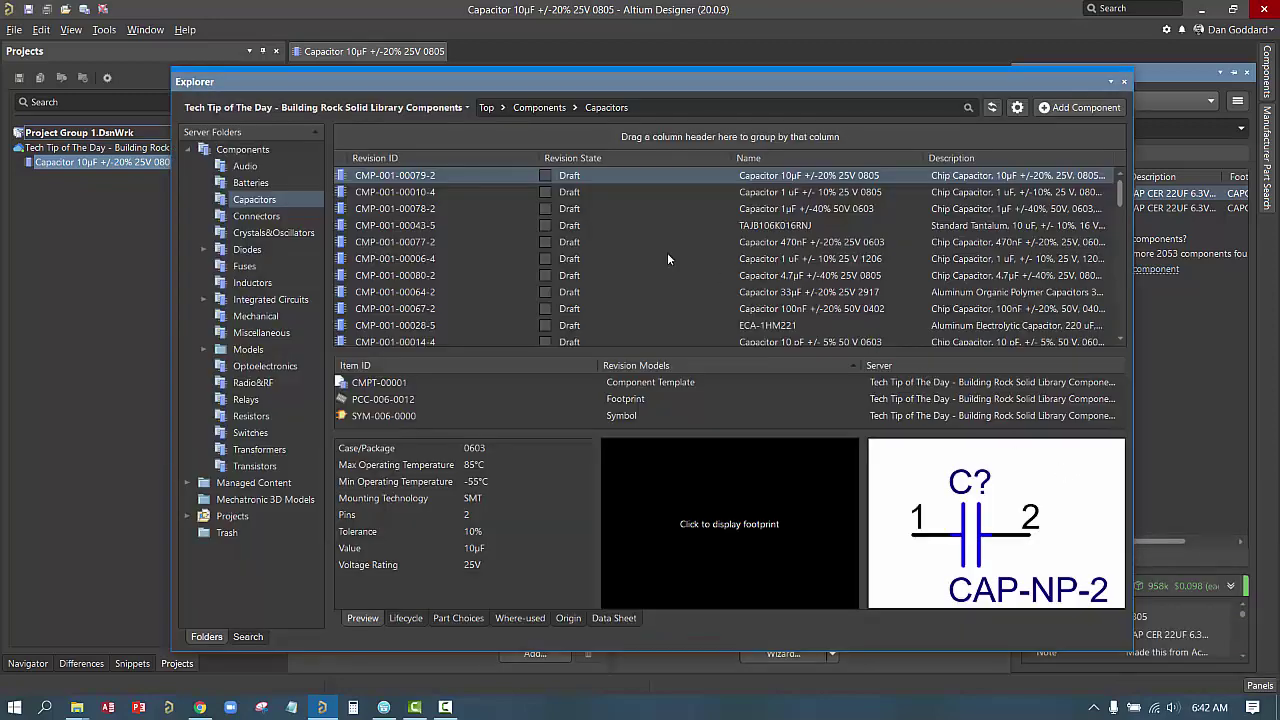
click(222, 149)
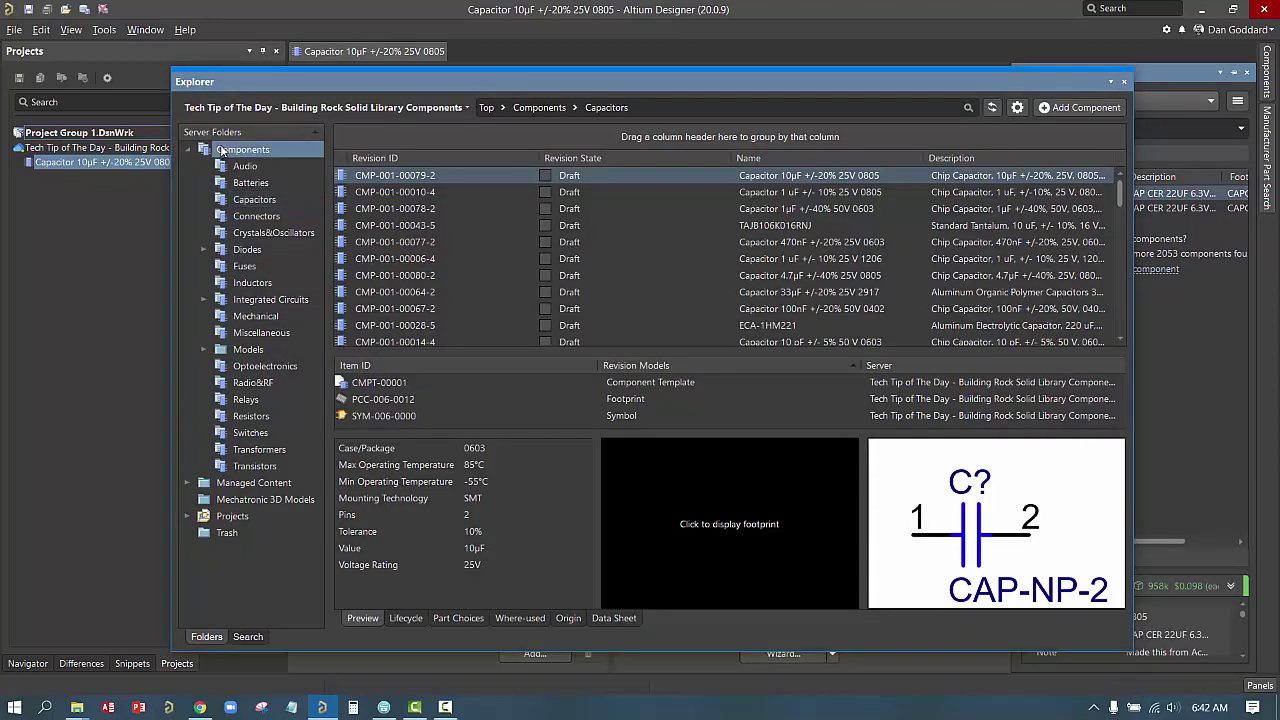
click(239, 168)
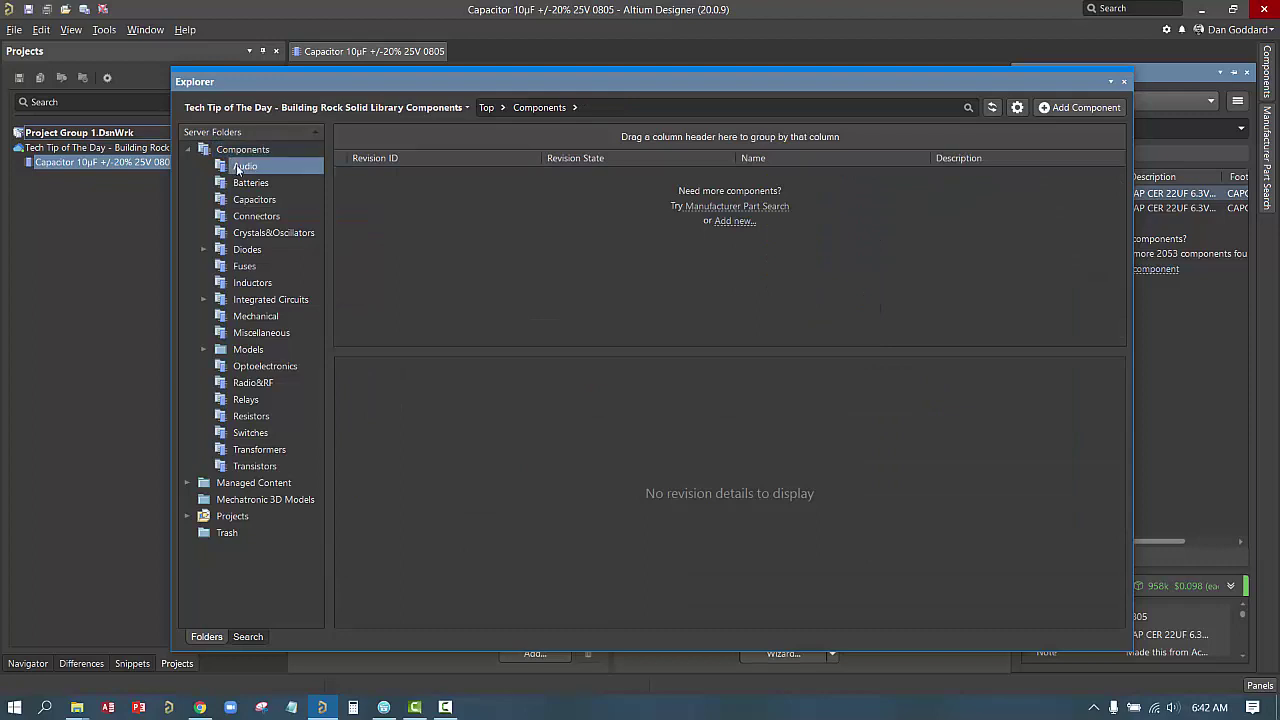
click(247, 184)
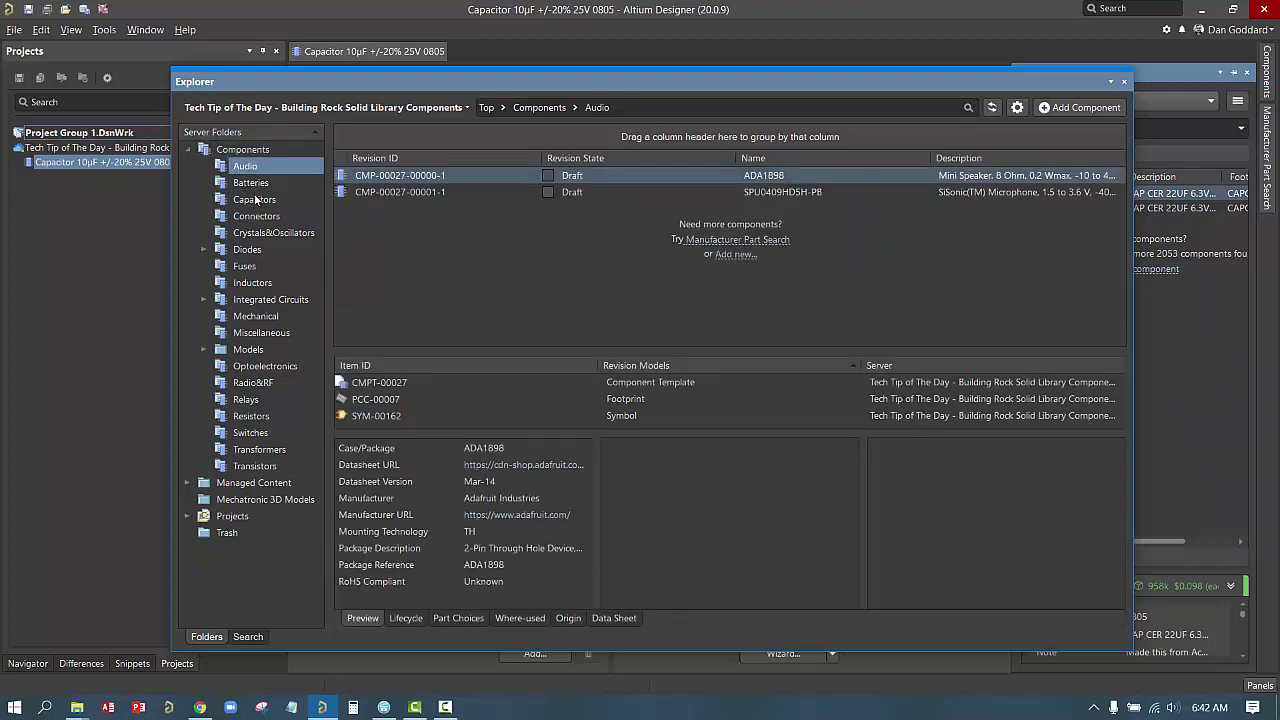
click(257, 202)
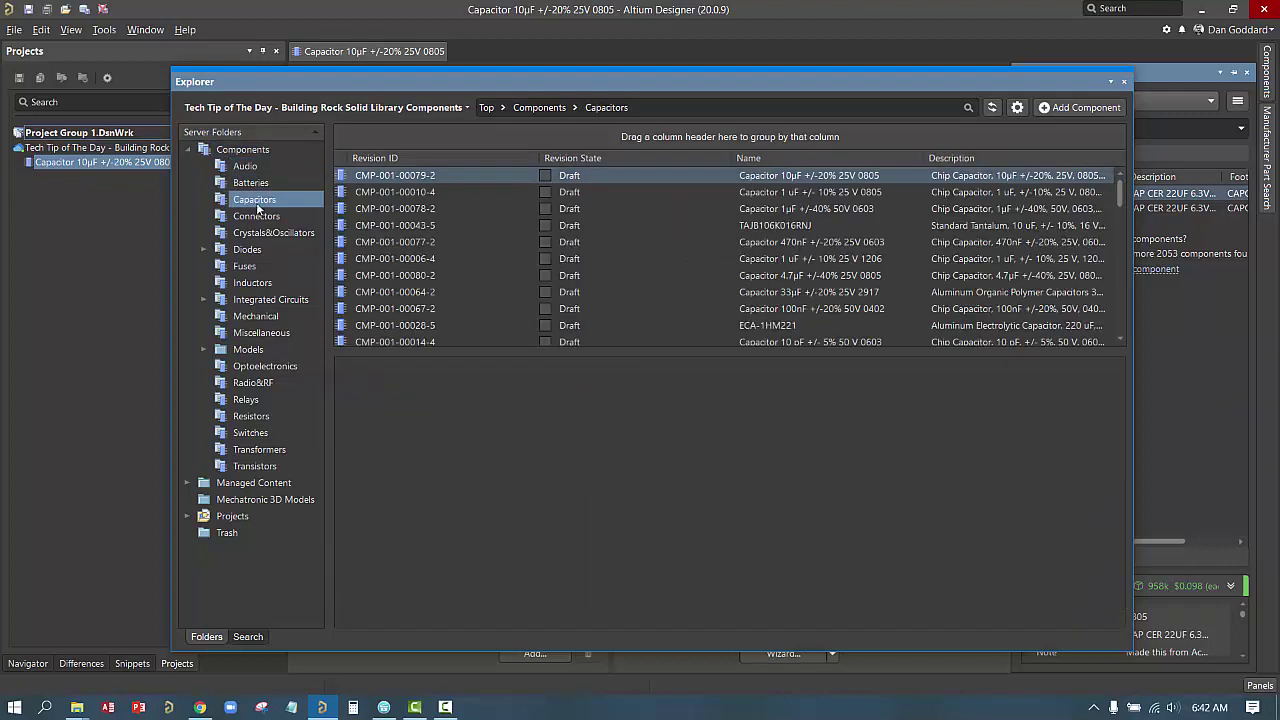
click(259, 218)
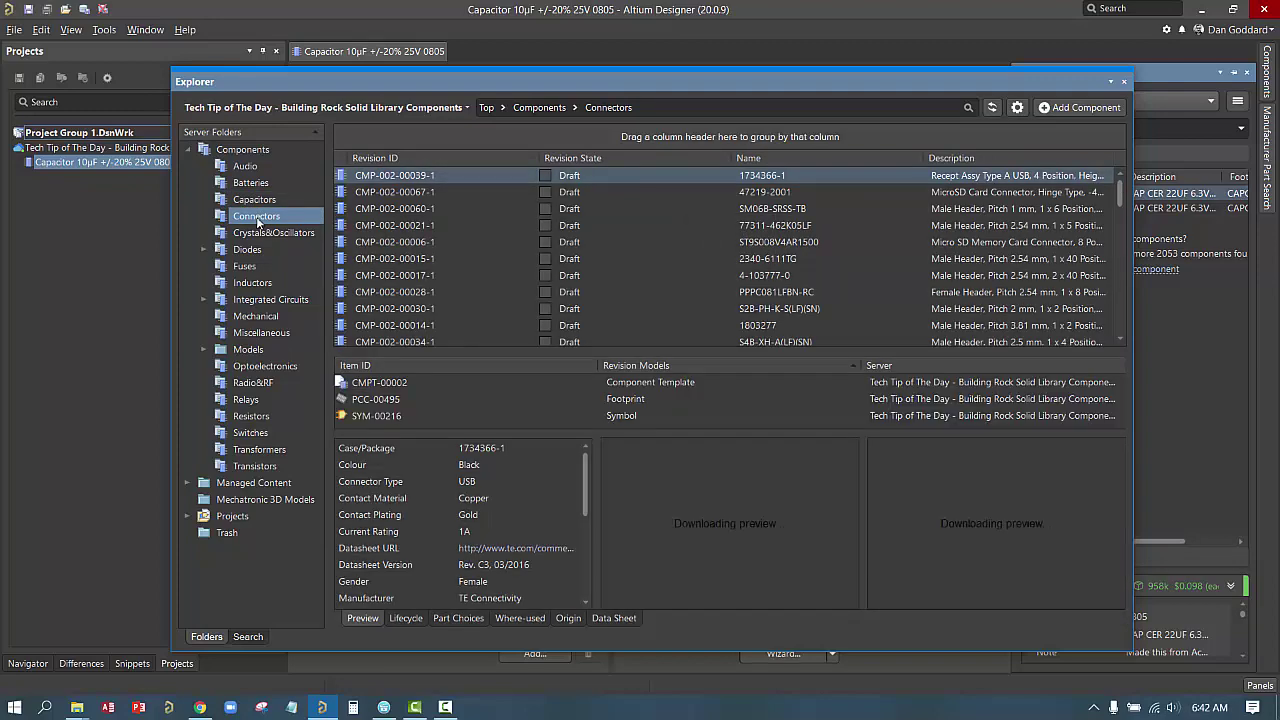
Open the Connectors folder's properties and review its folder name, folder type and available component templates
right_click(258, 219)
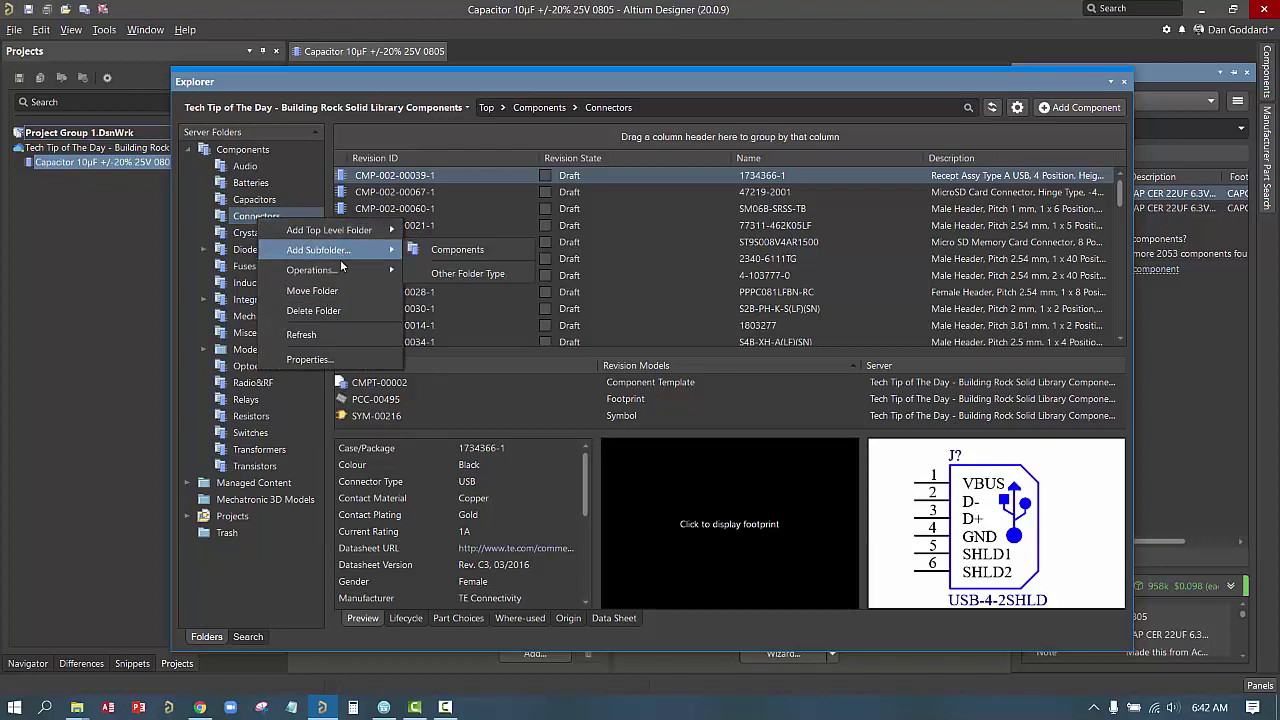
click(335, 361)
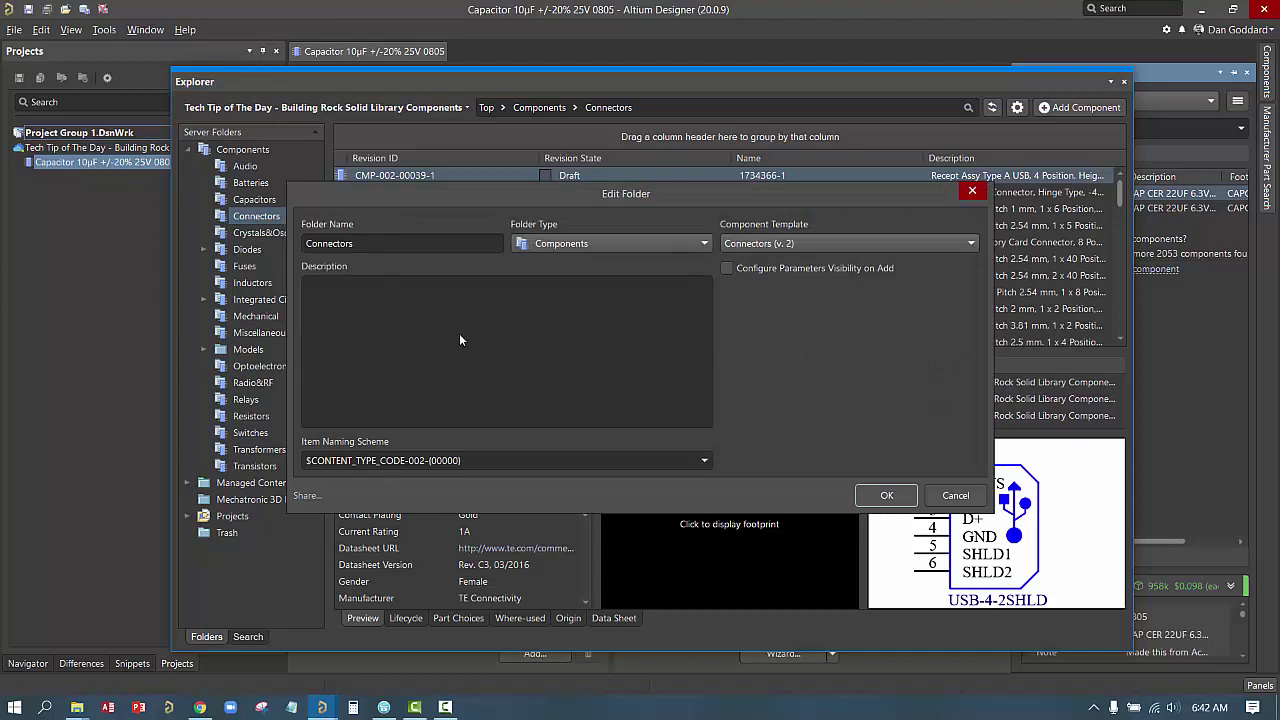
double_click(466, 246)
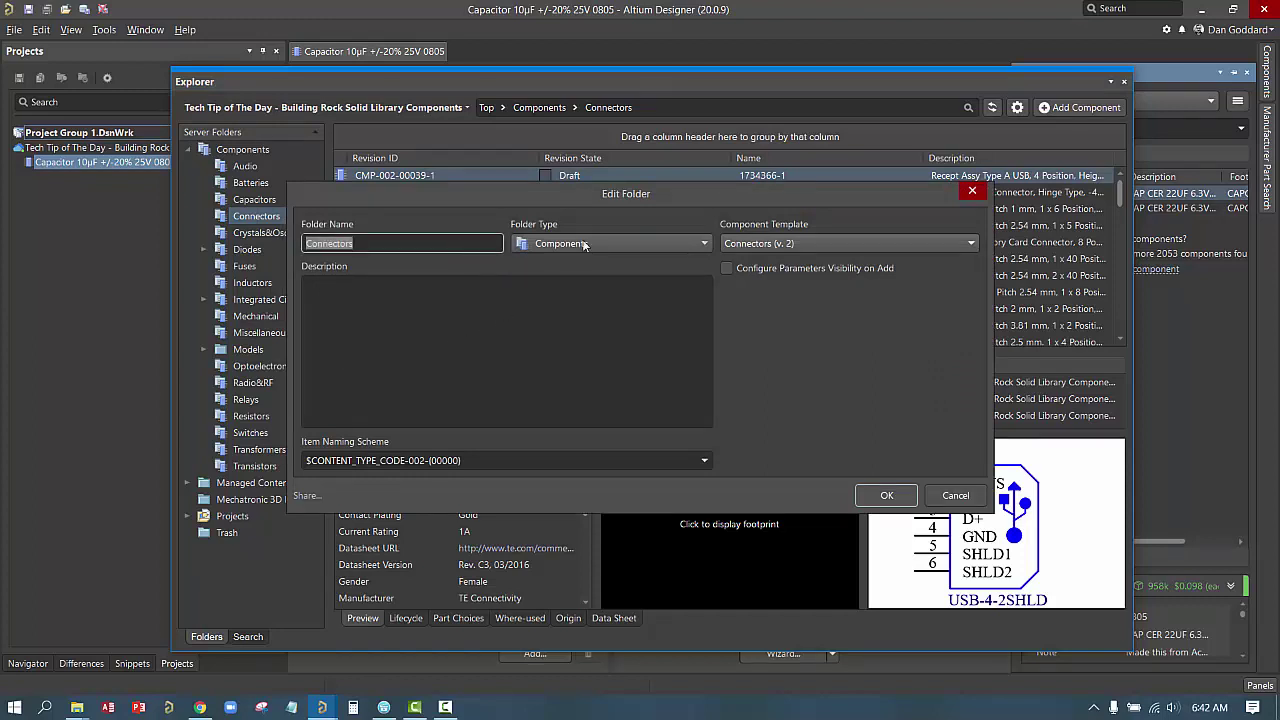
click(648, 242)
click(648, 242)
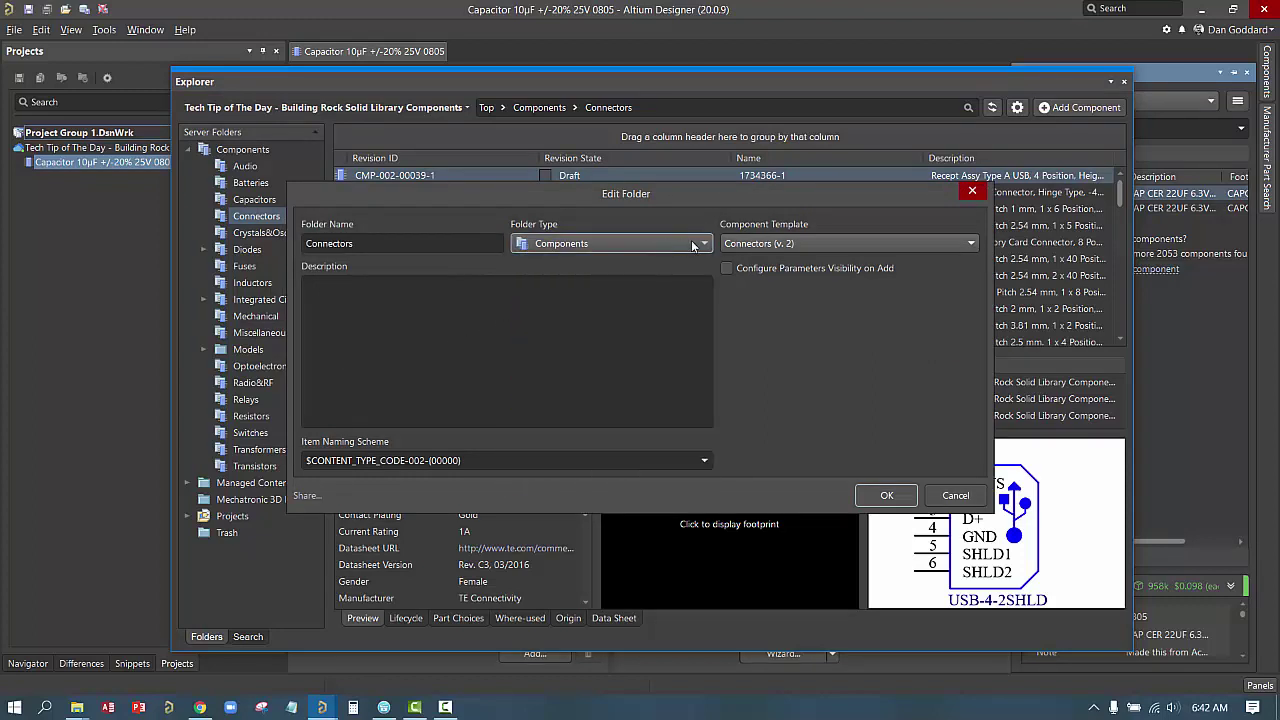
click(762, 245)
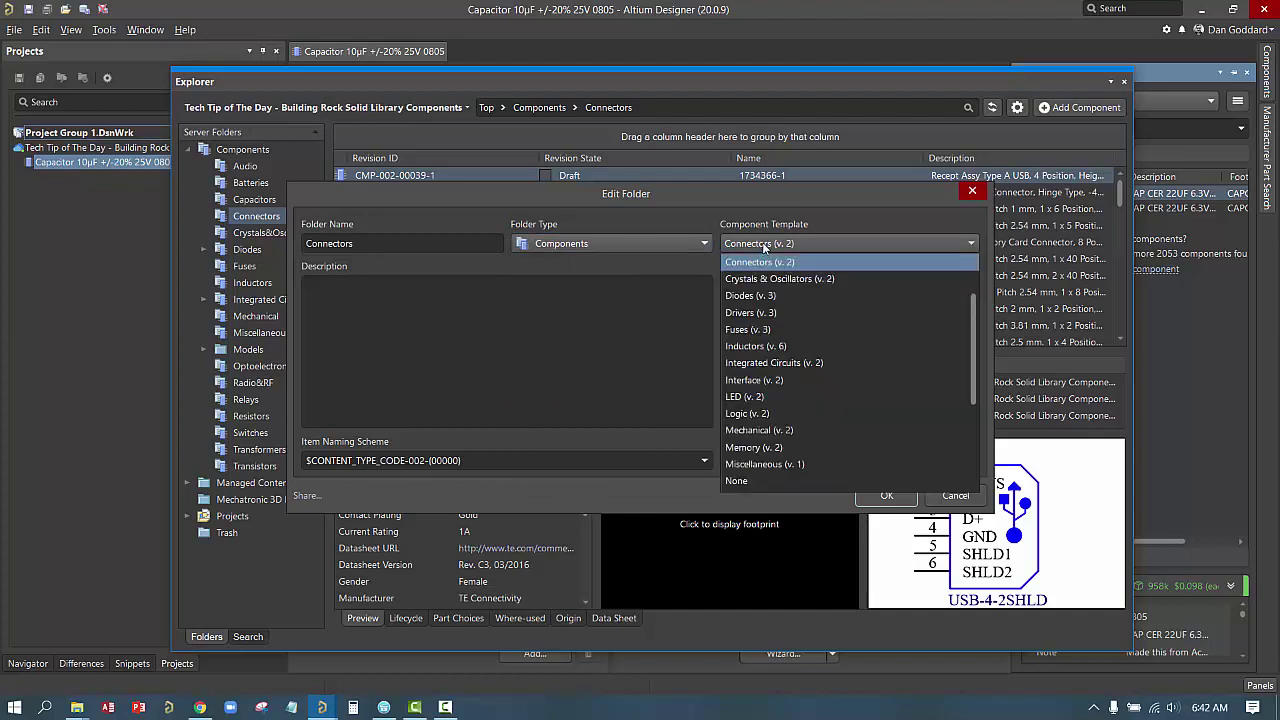
click(764, 246)
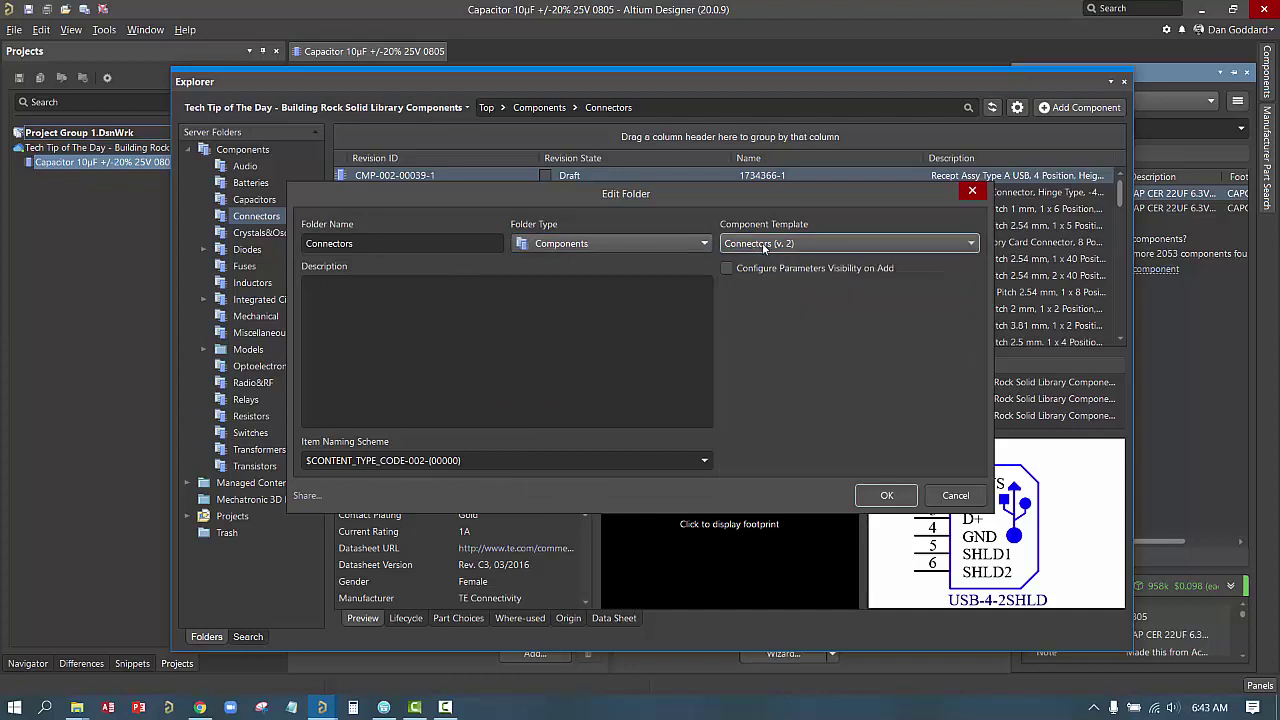
Examine the item naming scheme of the Connectors folder, including its numbering suffix
click(703, 463)
click(703, 463)
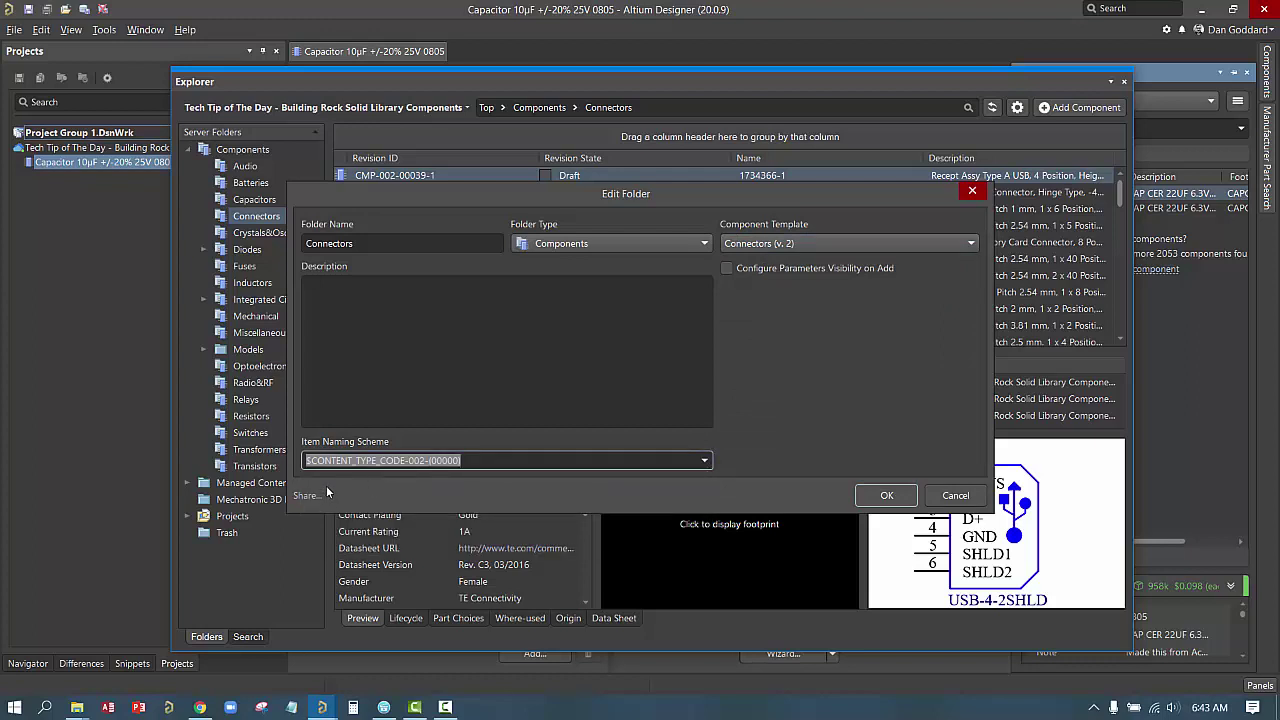
click(517, 459)
drag(463, 461, 402, 465)
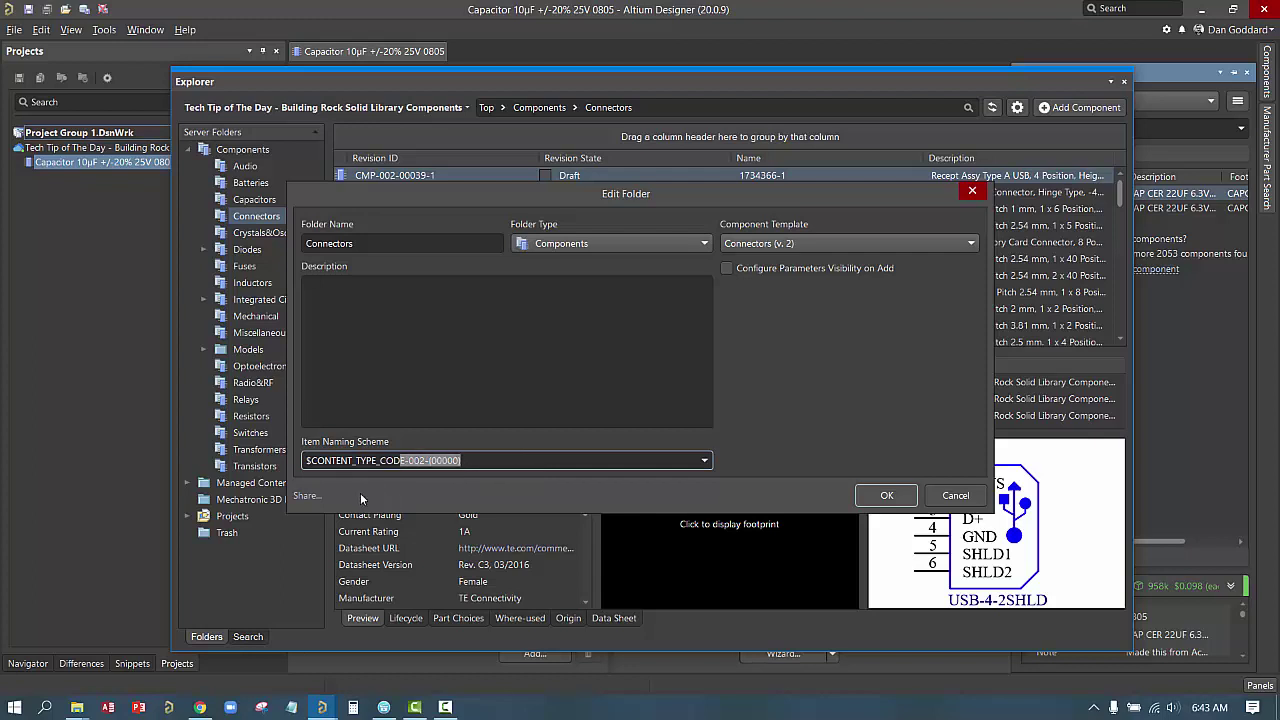
Review the Connectors folder's sharing roles and who can modify permissions, and accept the sharing and folder settings
click(315, 497)
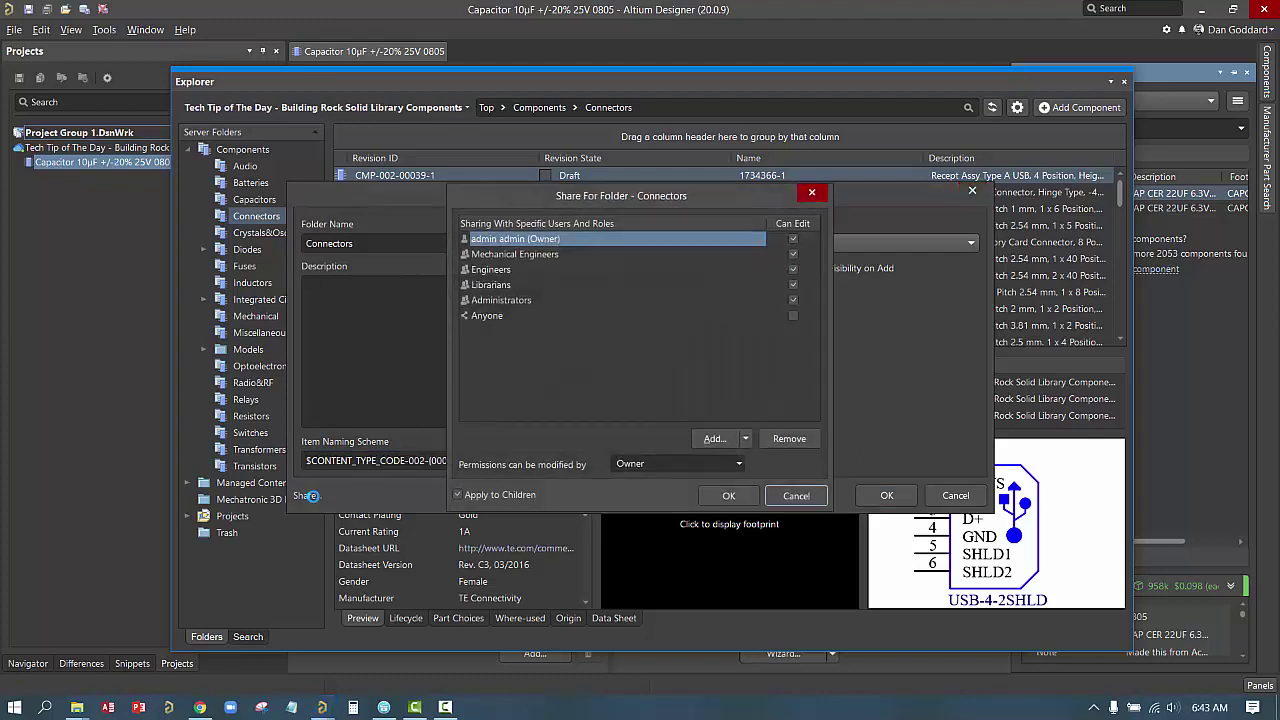
click(540, 256)
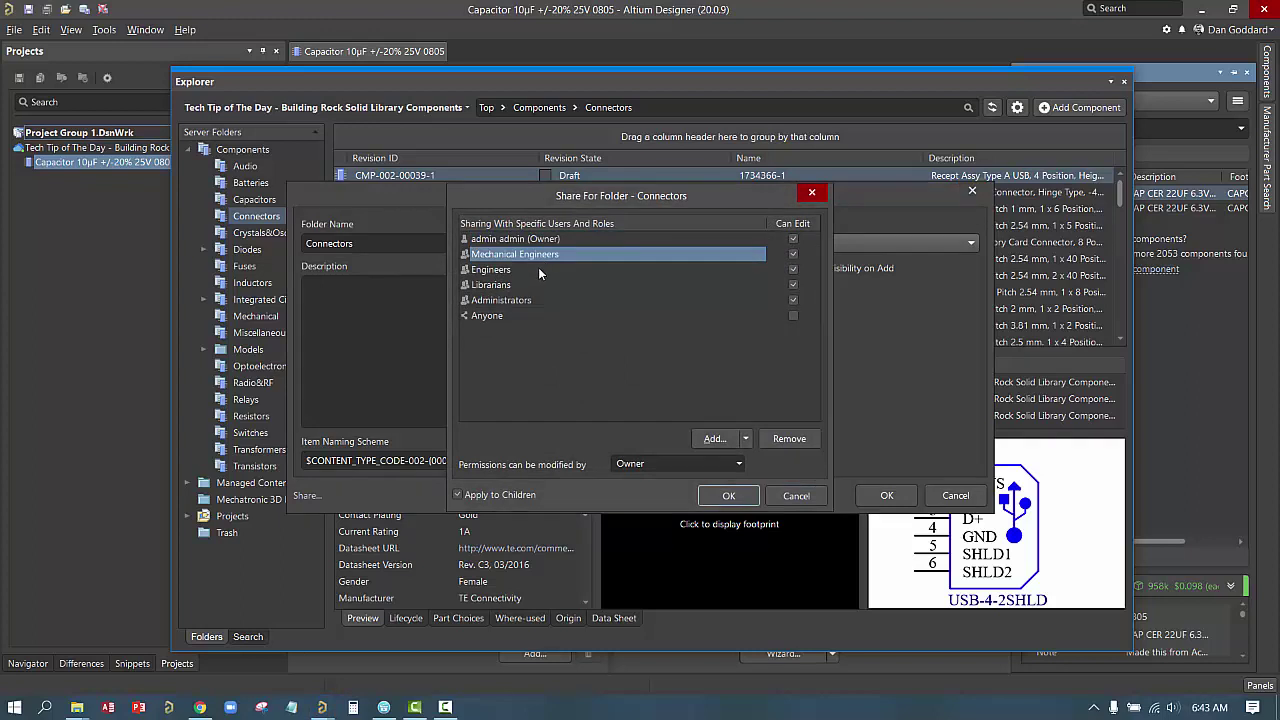
click(531, 271)
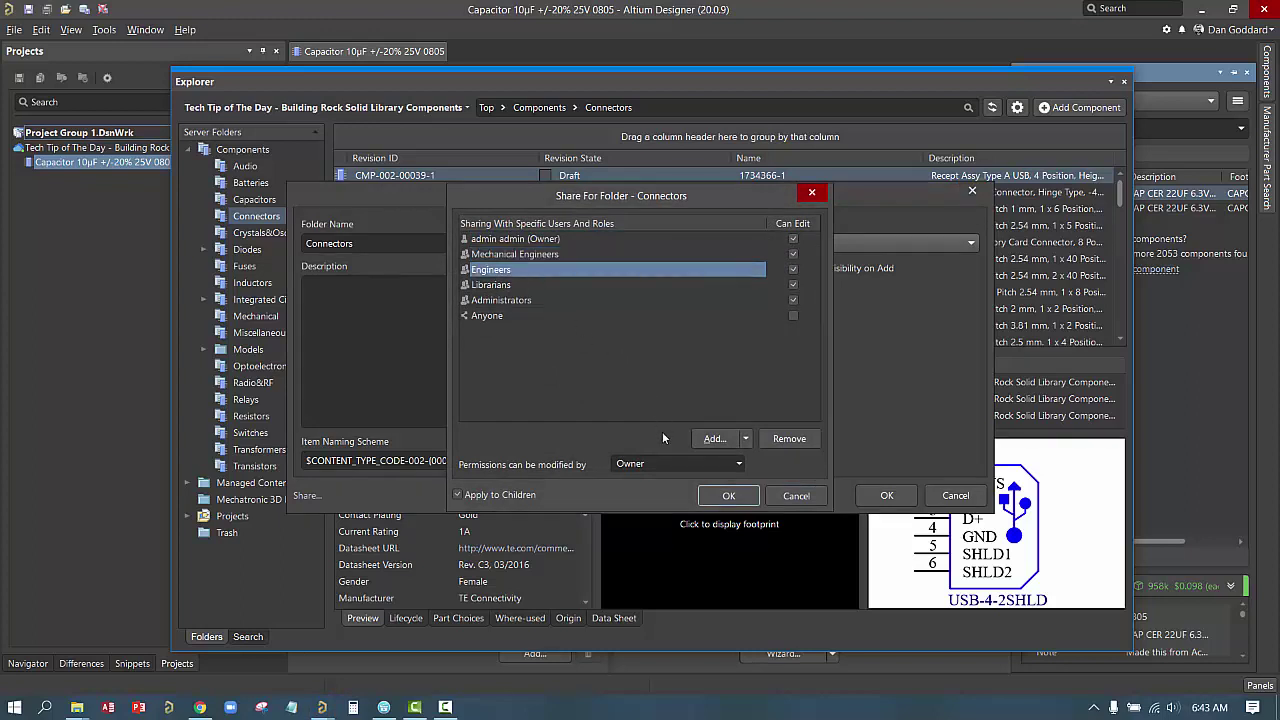
click(659, 462)
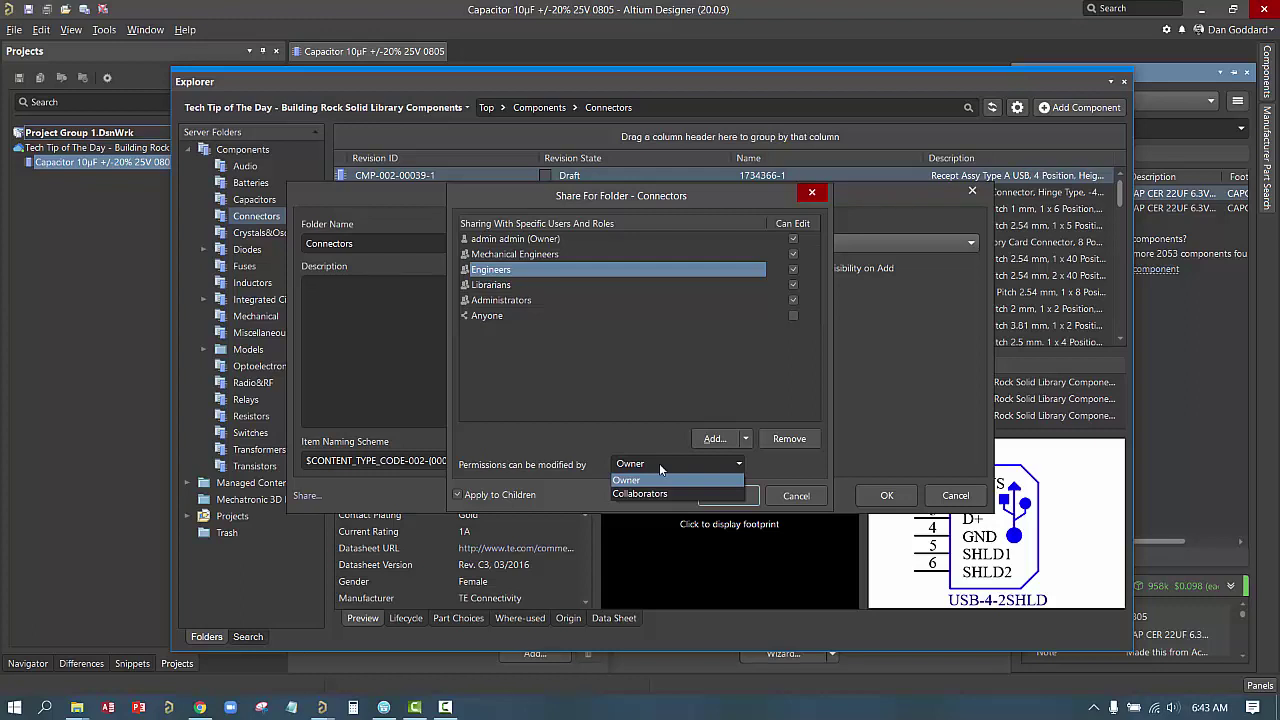
click(660, 465)
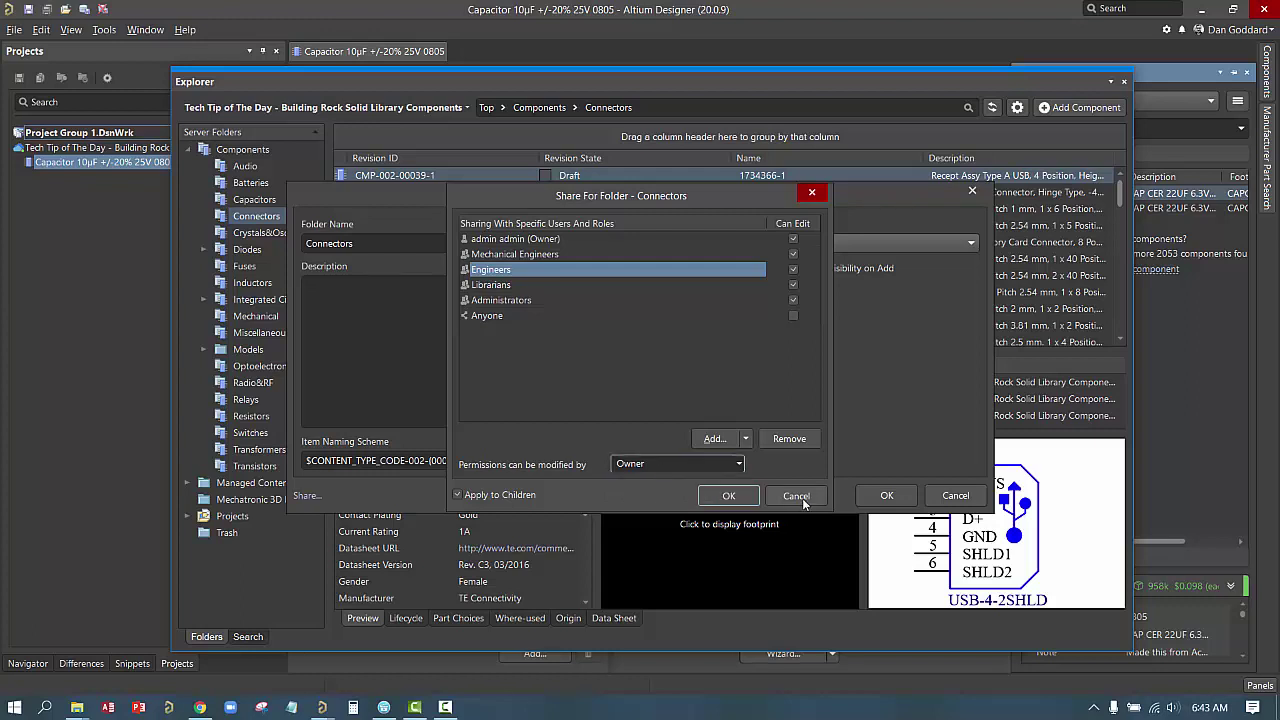
click(742, 495)
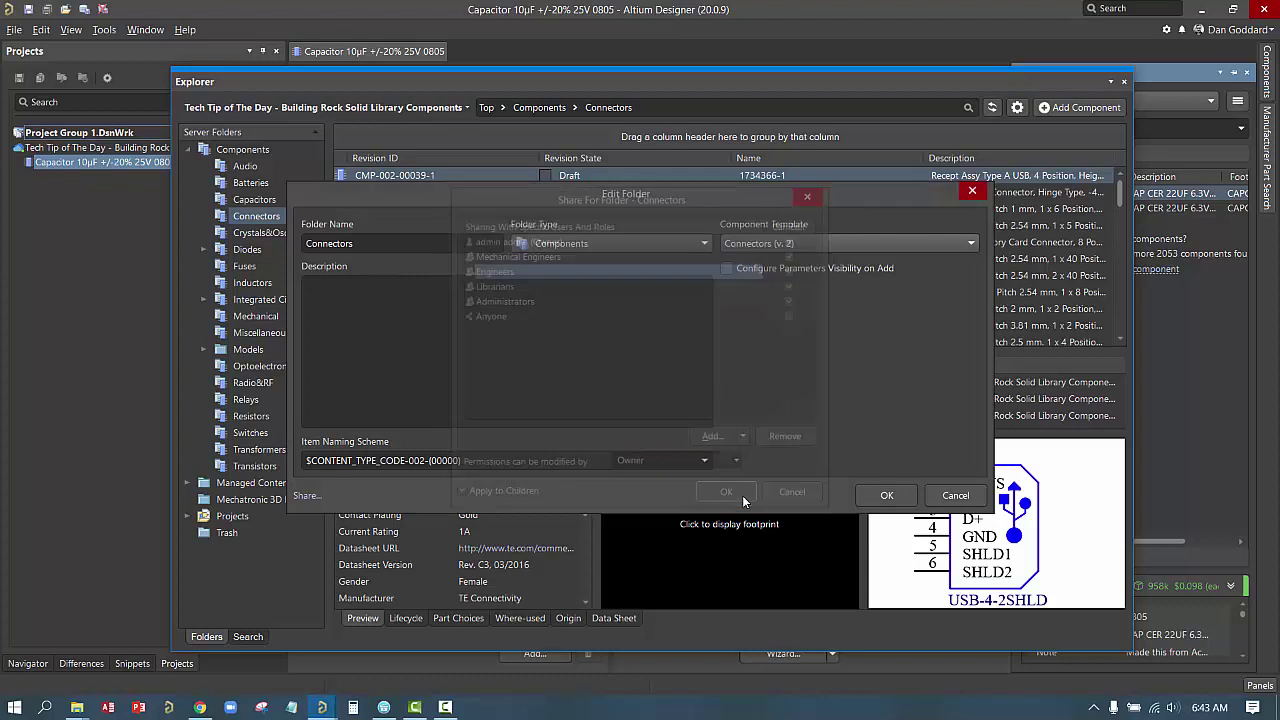
click(905, 498)
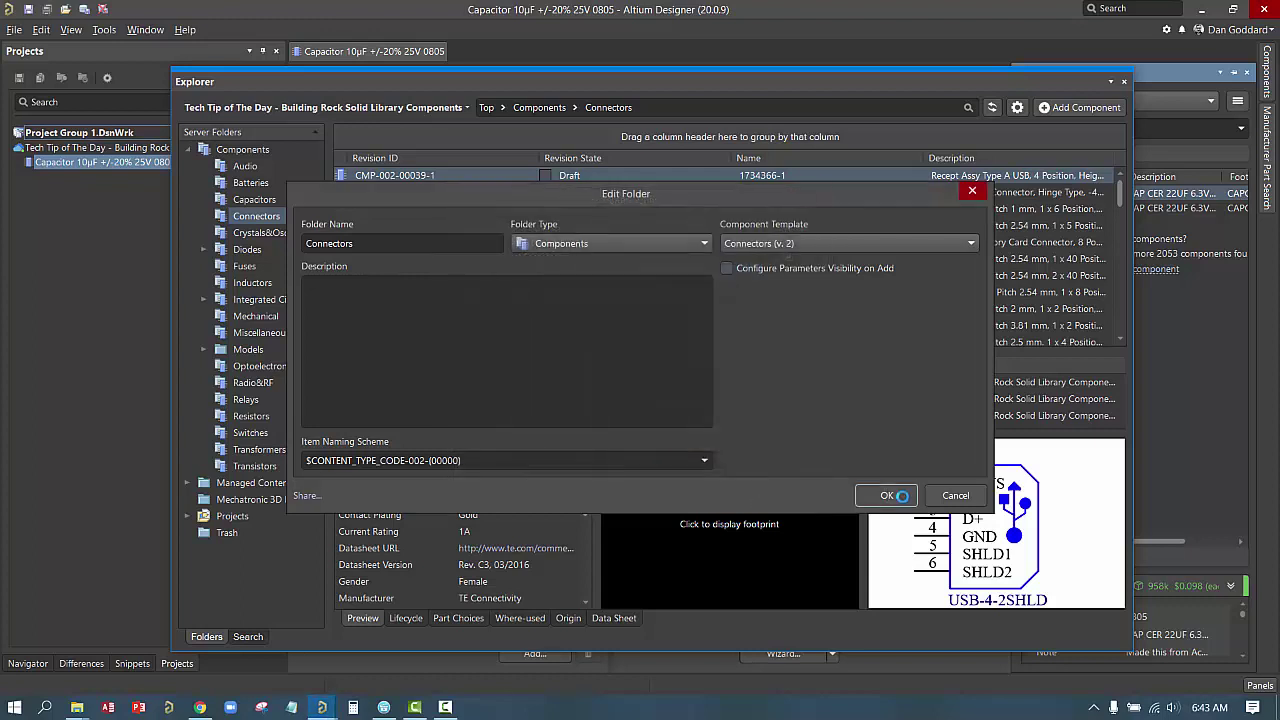